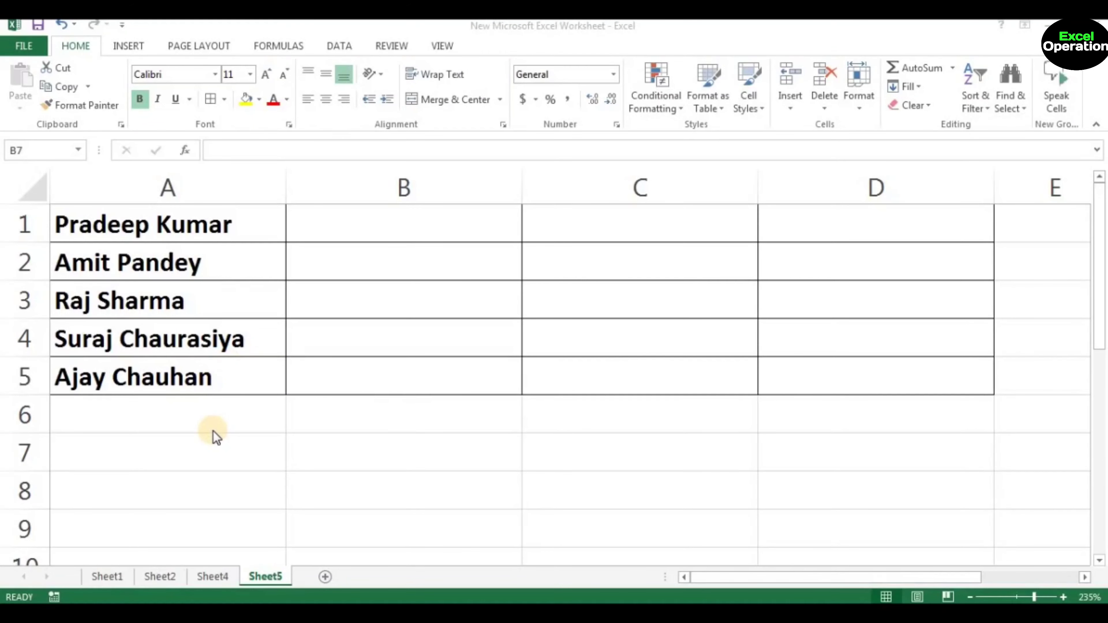
Select the five full names in A1:A5.
left_click(167, 218)
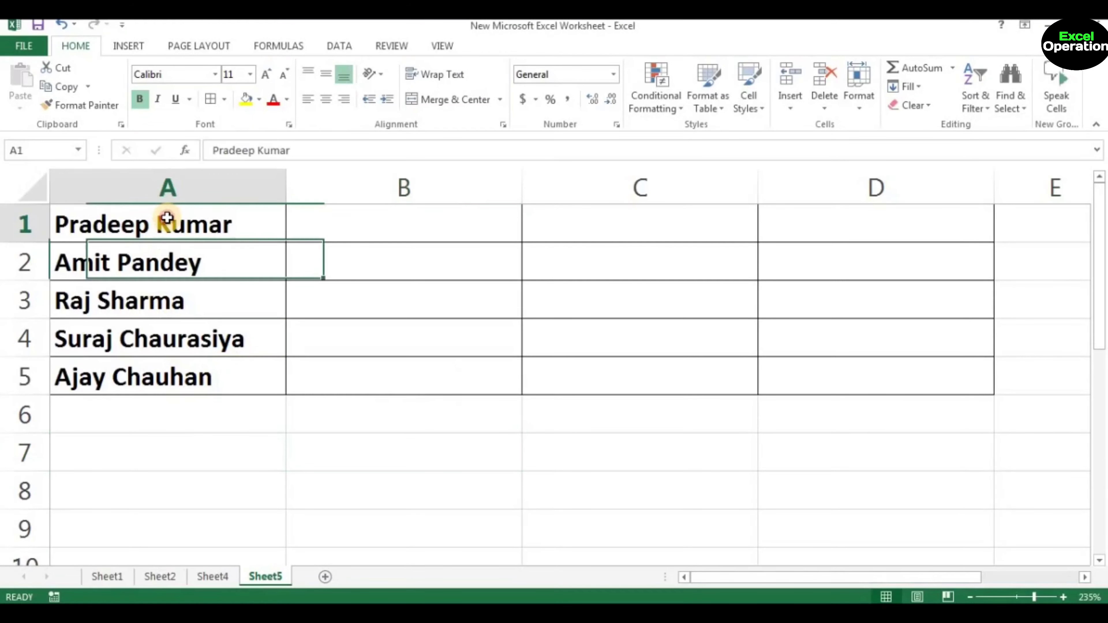
left_click_drag(167, 218, 173, 373)
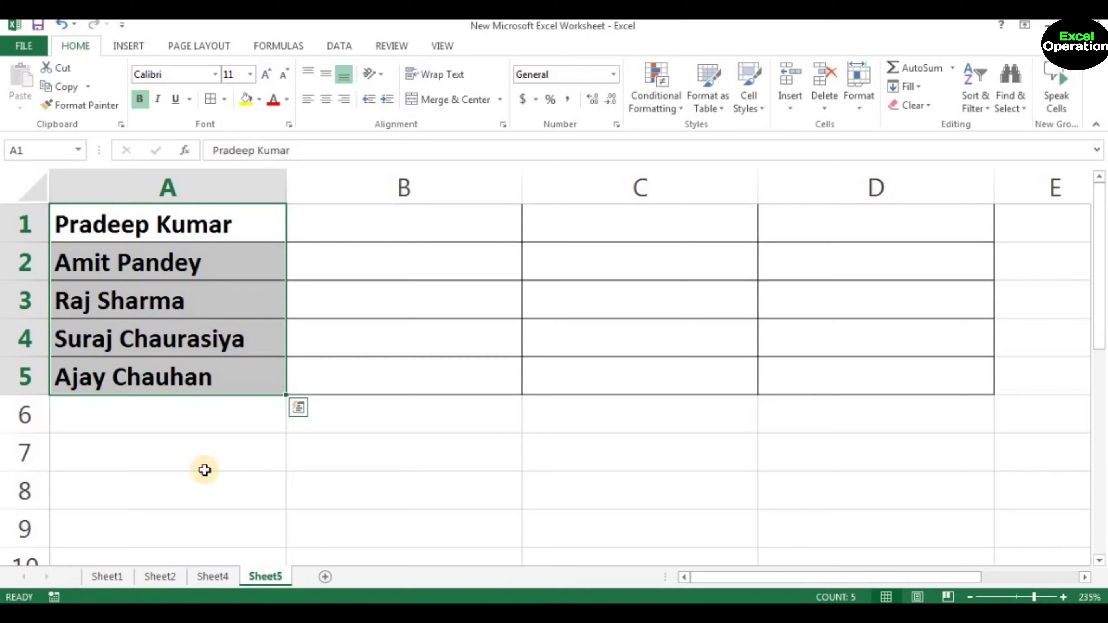
left_click(261, 450)
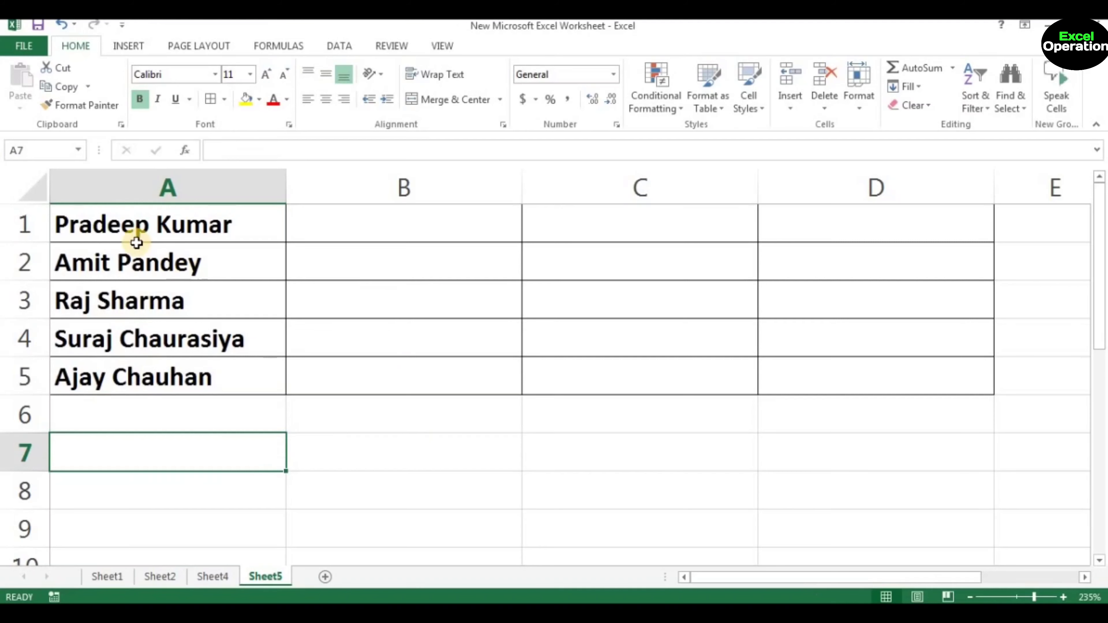
left_click_drag(112, 223, 284, 369)
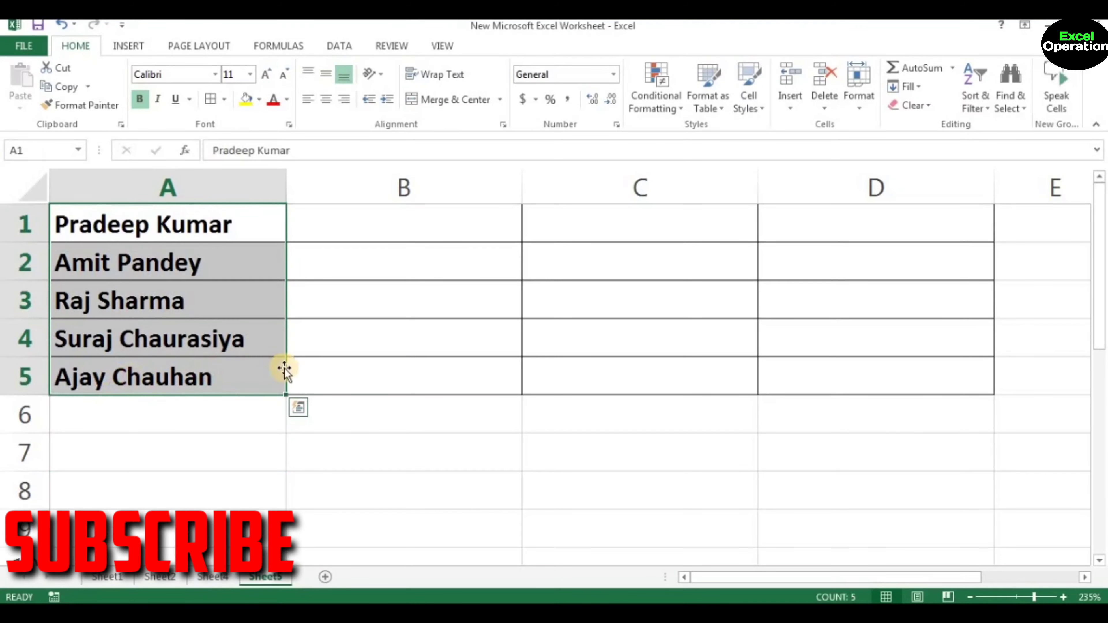
left_click(176, 221)
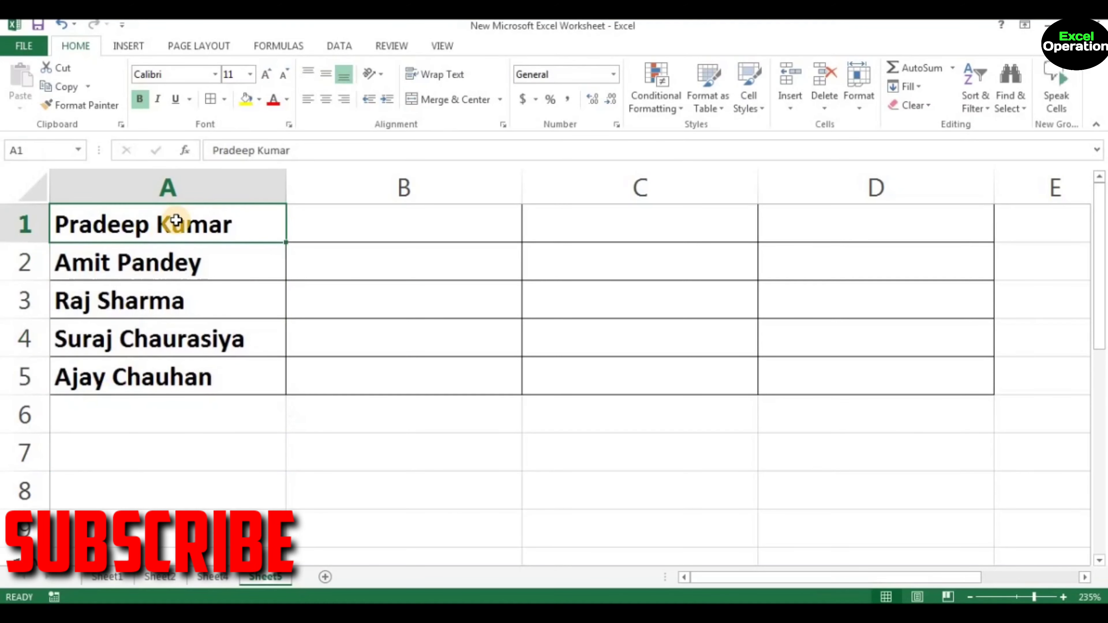
left_click(153, 255)
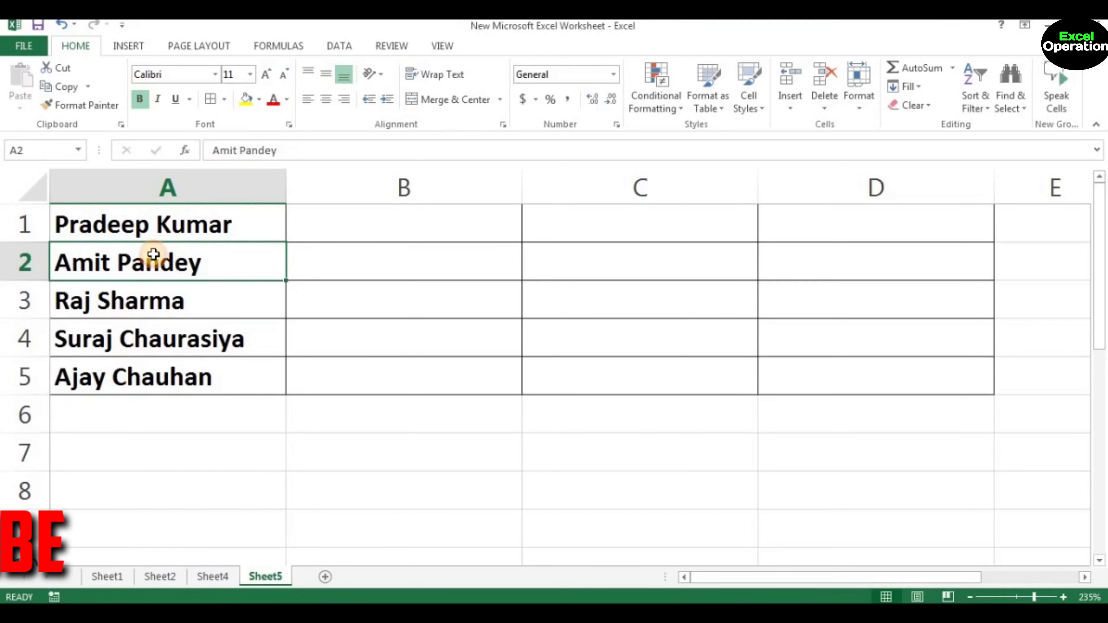
left_click(371, 218)
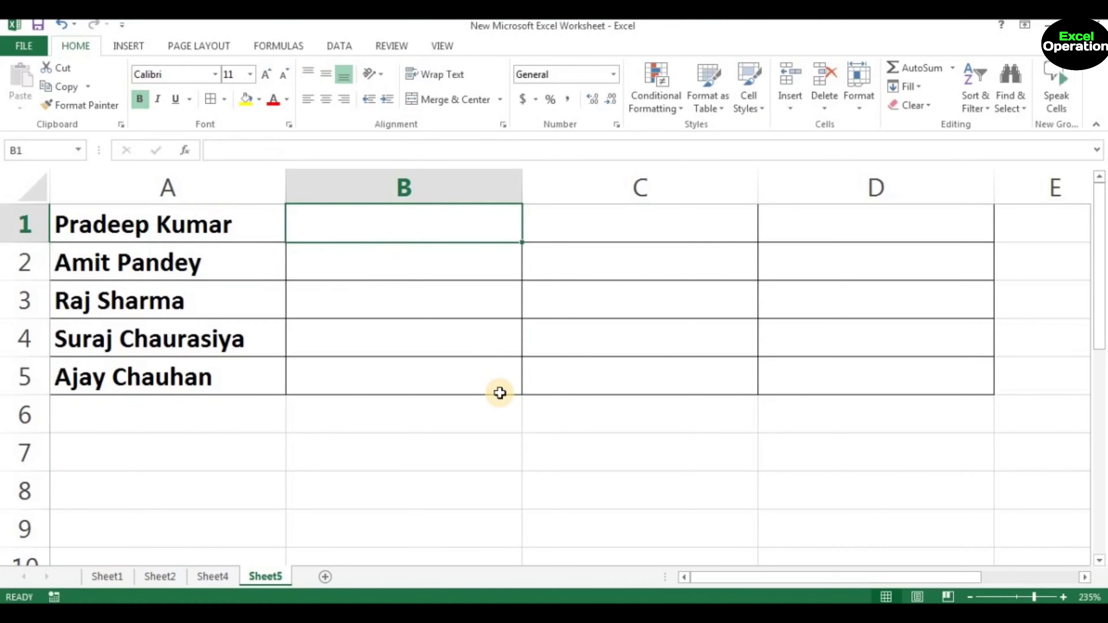
key("Left")
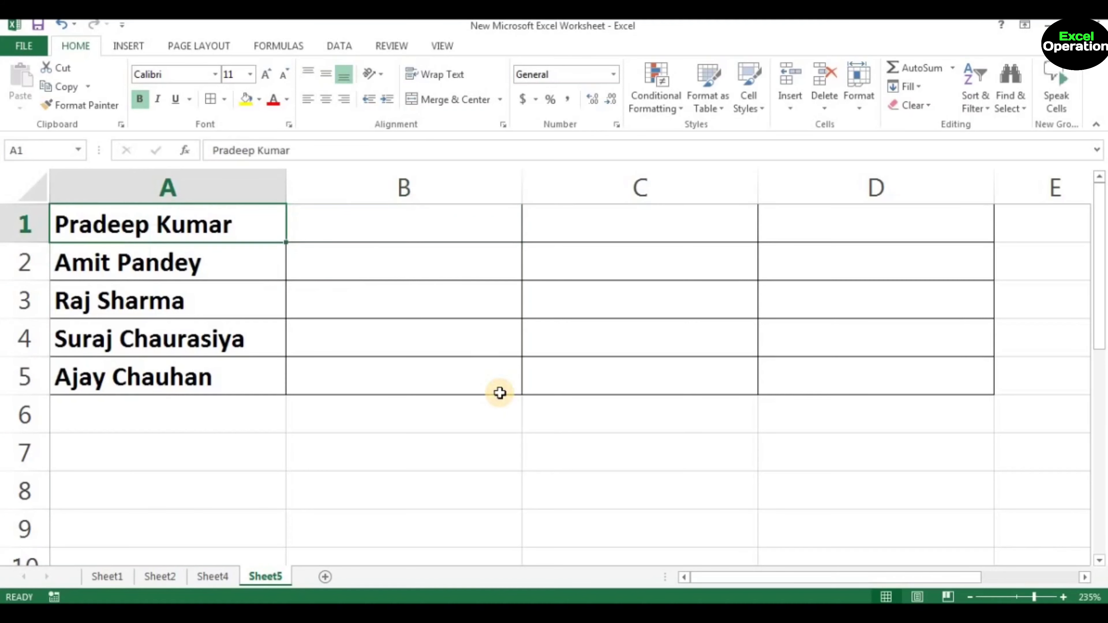
key("shift+Down")
key("shift+Down")
key("shift+Down")
key("shift+Down")
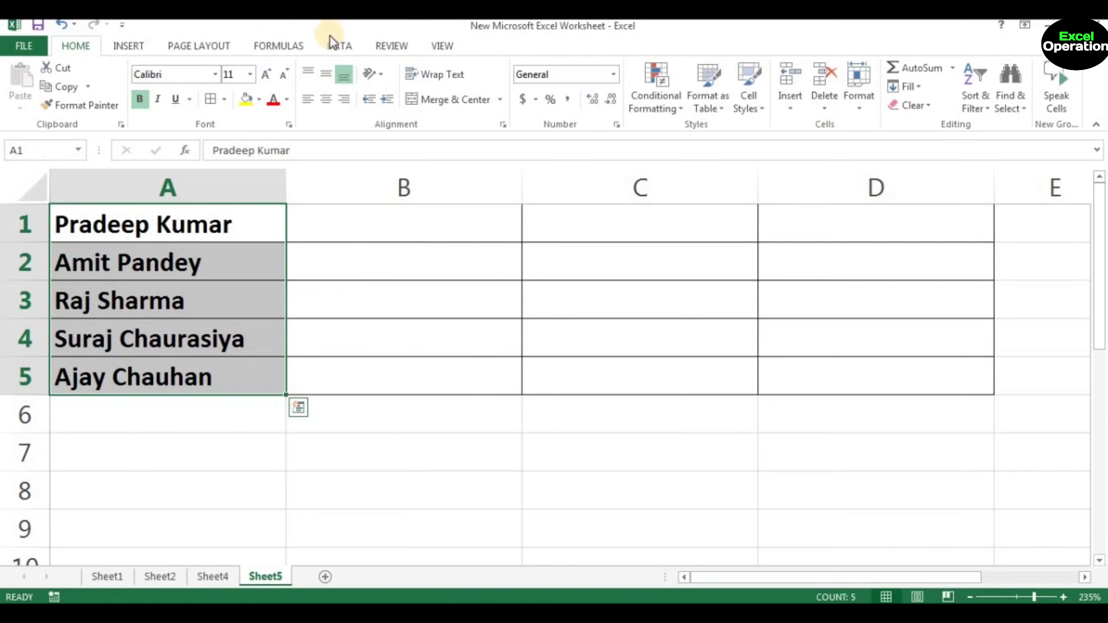
Open the Text to Columns wizard on the selected names, reopening it with Alt+A+E.
left_click(337, 46)
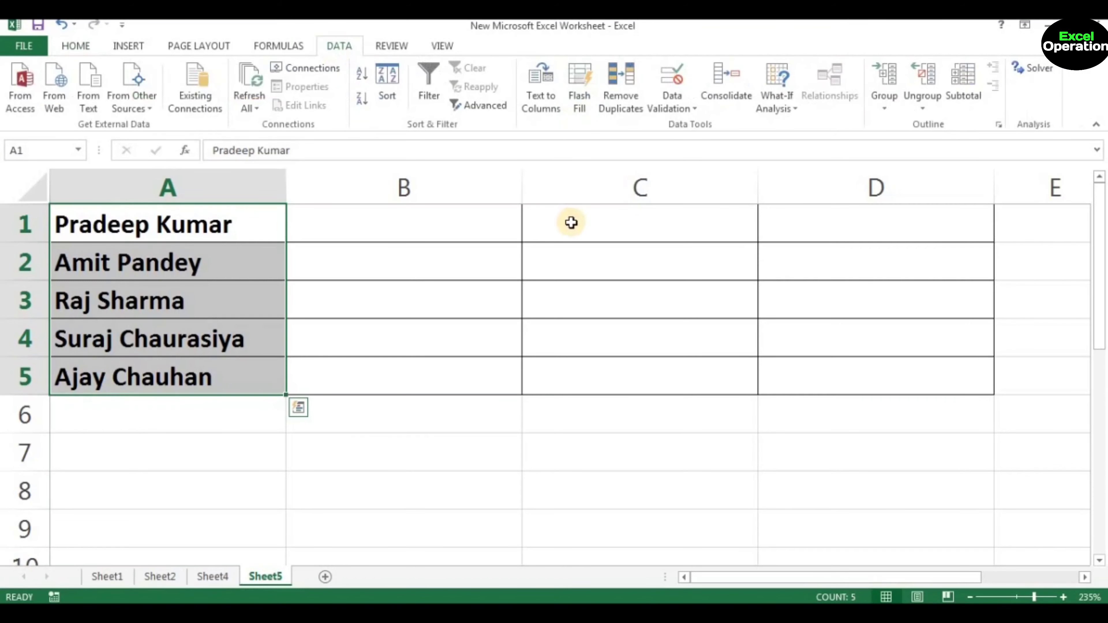
left_click(540, 87)
left_click_drag(885, 103, 725, 163)
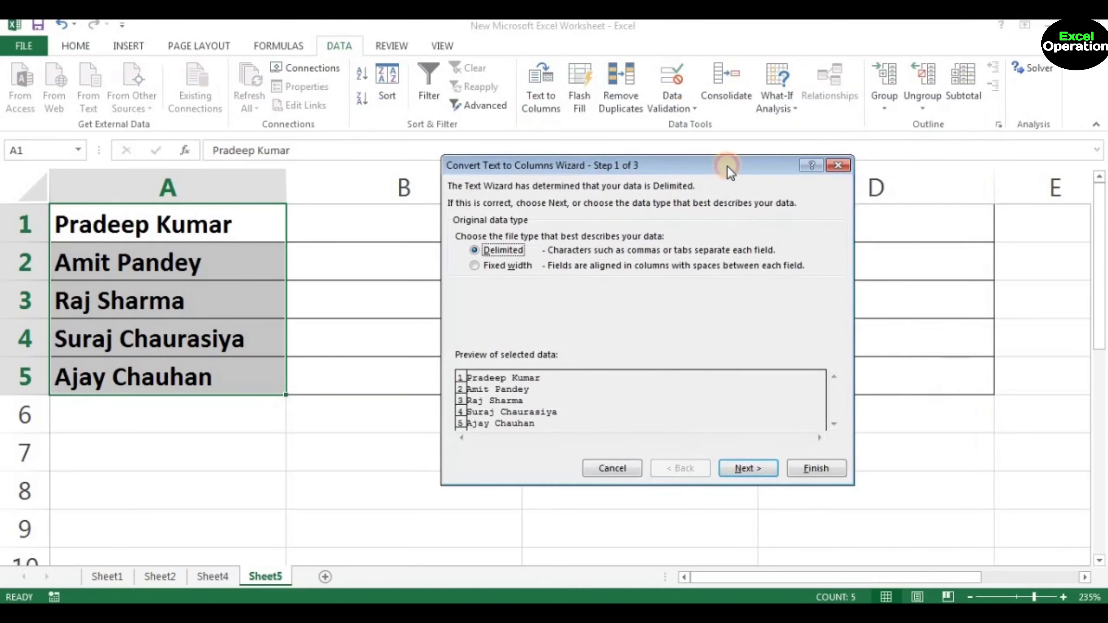
left_click(839, 165)
key("alt+a")
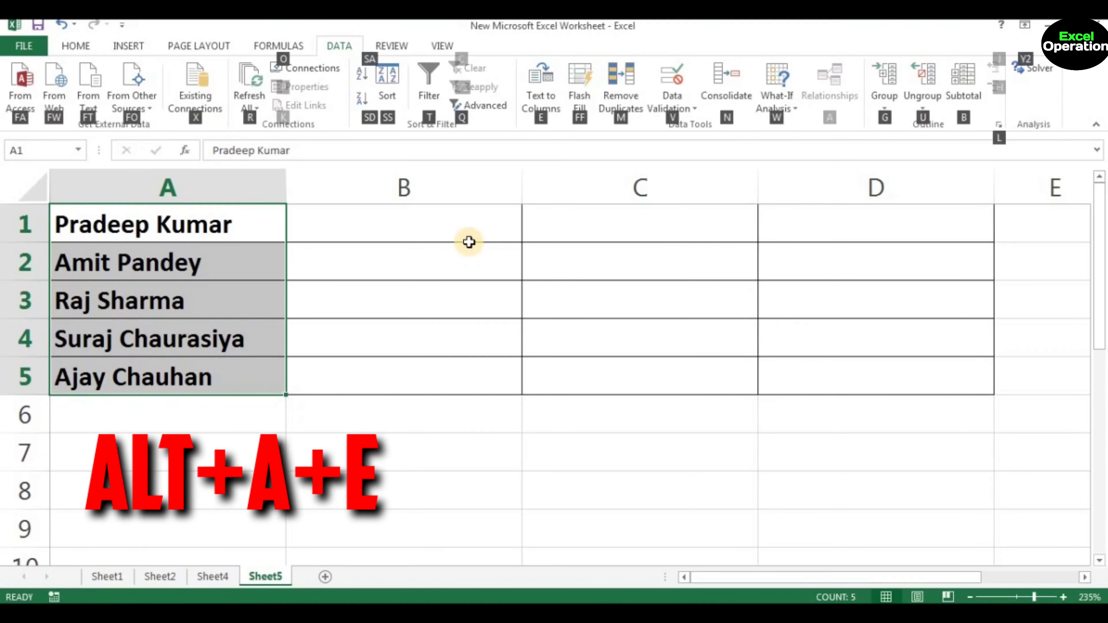
key("e")
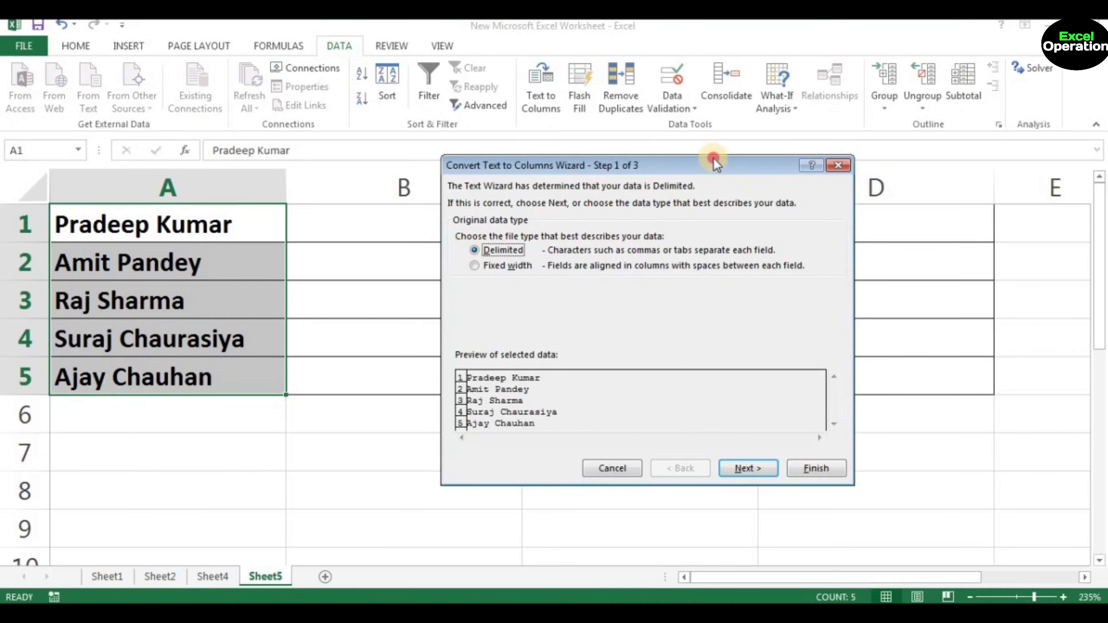
left_click_drag(715, 164, 738, 82)
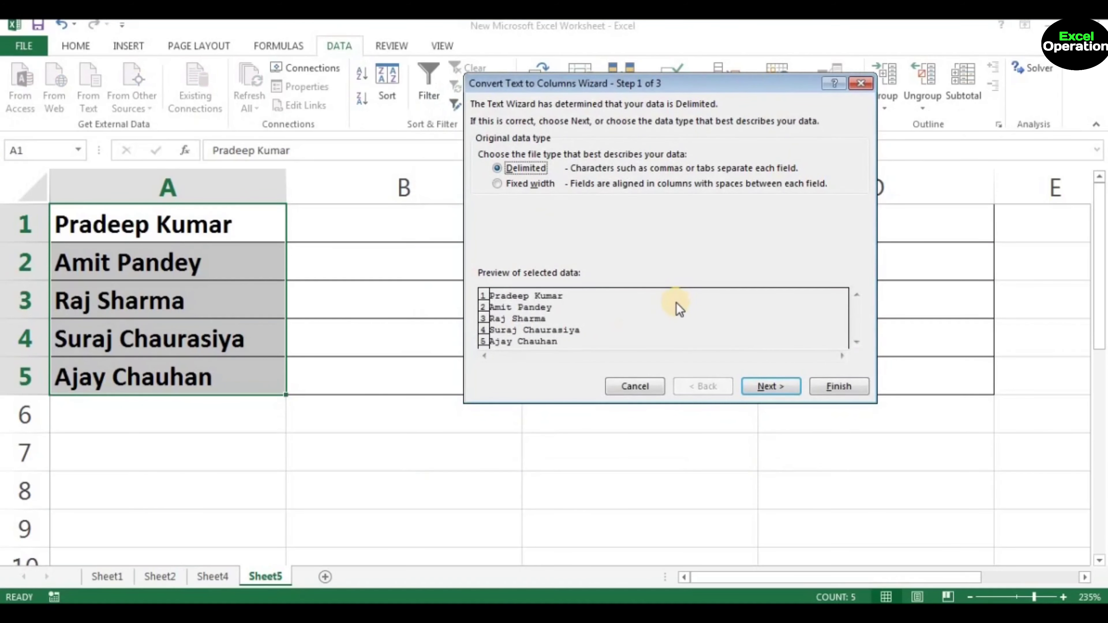
Split the names with Space as the only delimiter and finish the wizard.
left_click(769, 387)
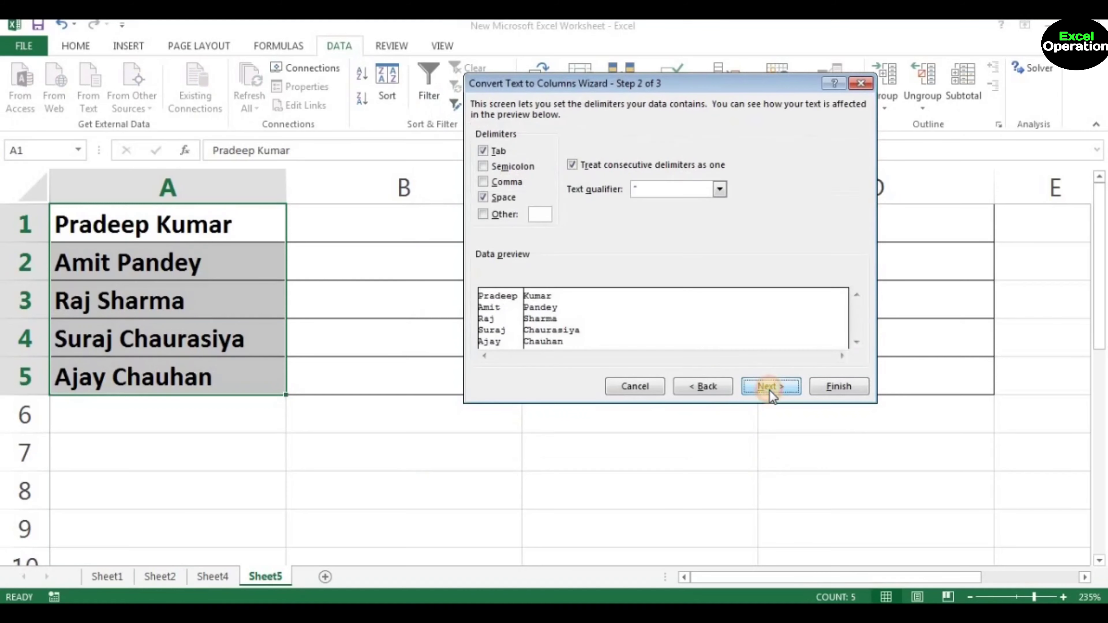
left_click(487, 214)
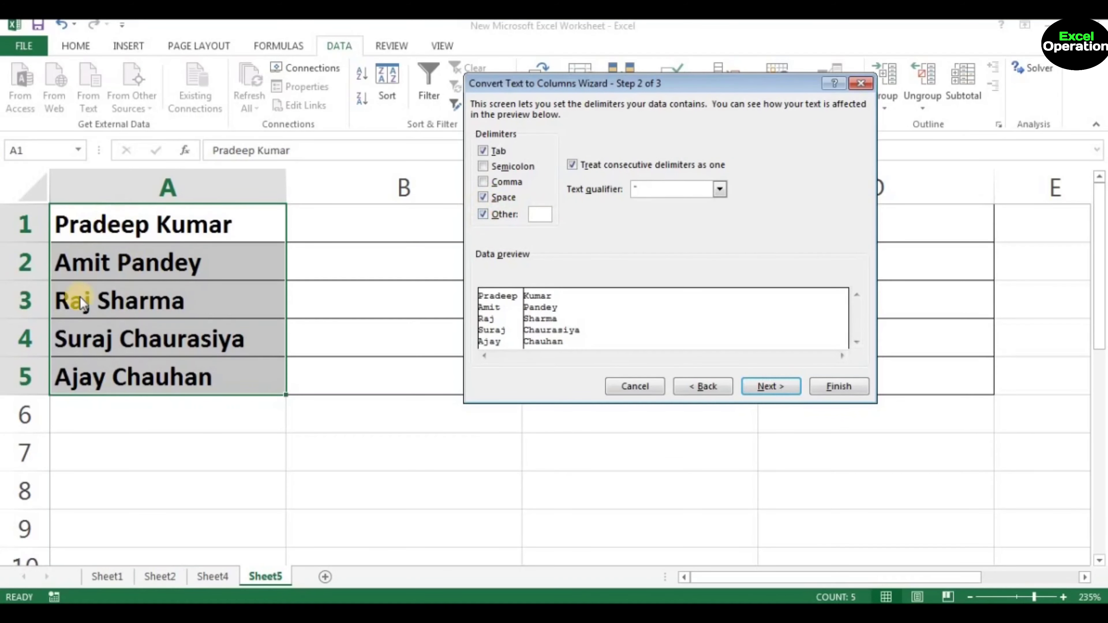
left_click(484, 214)
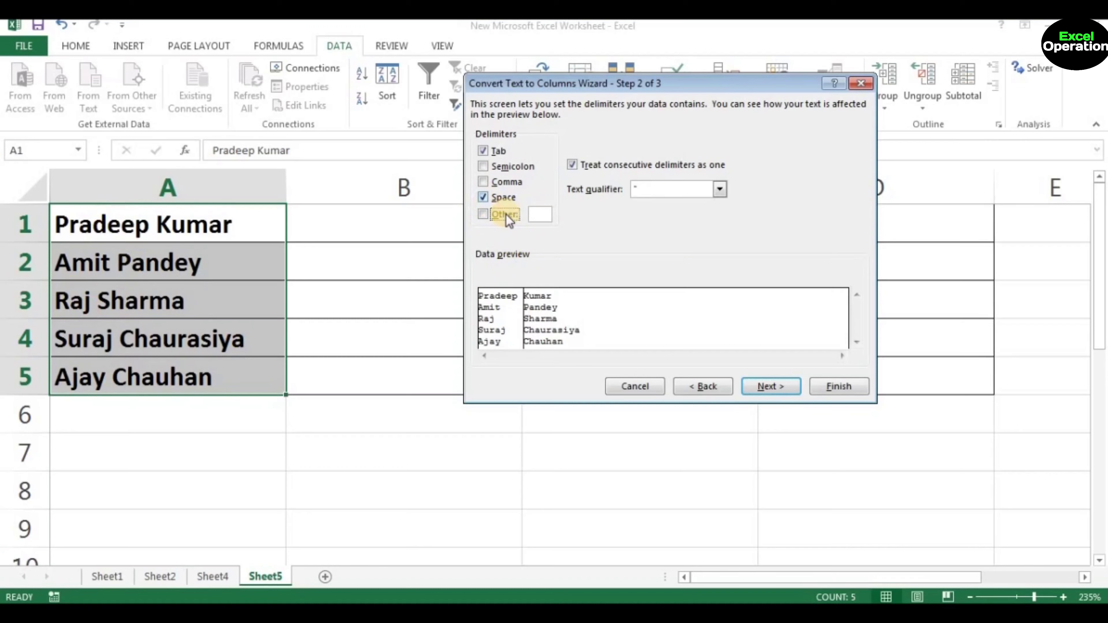
left_click(483, 197)
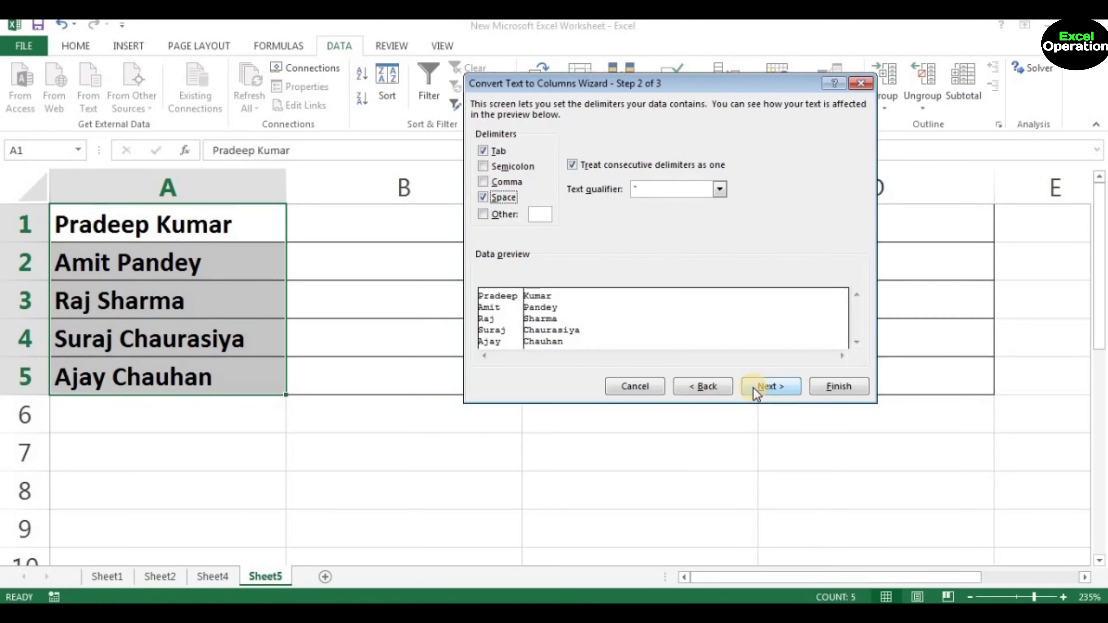
left_click(770, 386)
left_click(840, 388)
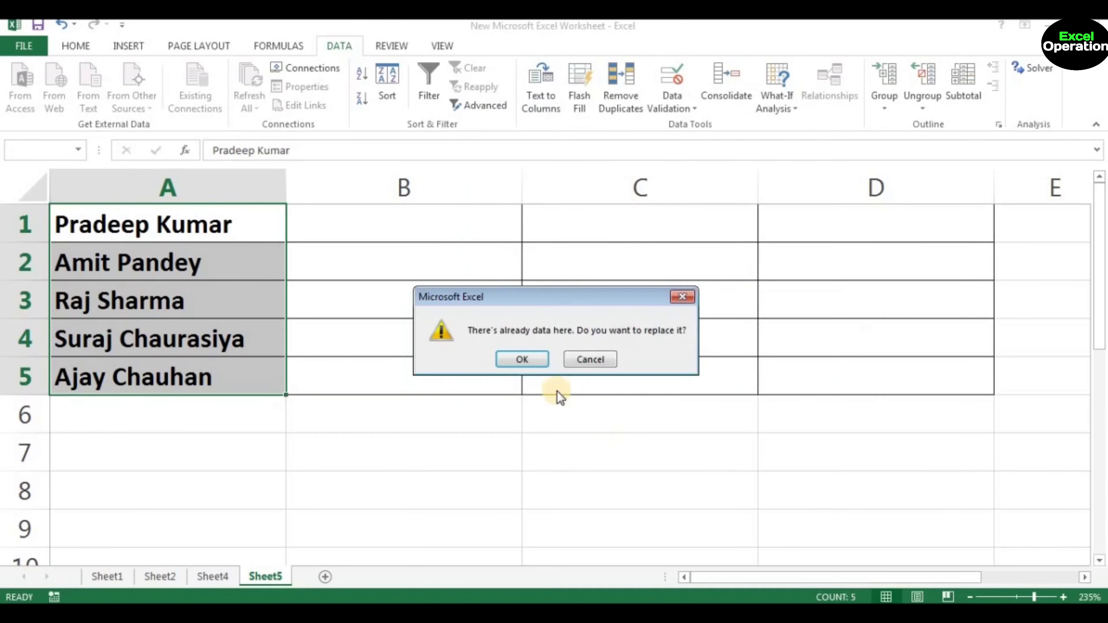
Confirm replacing existing data, then select columns A and B with the first and last names.
left_click(521, 359)
left_click(394, 487)
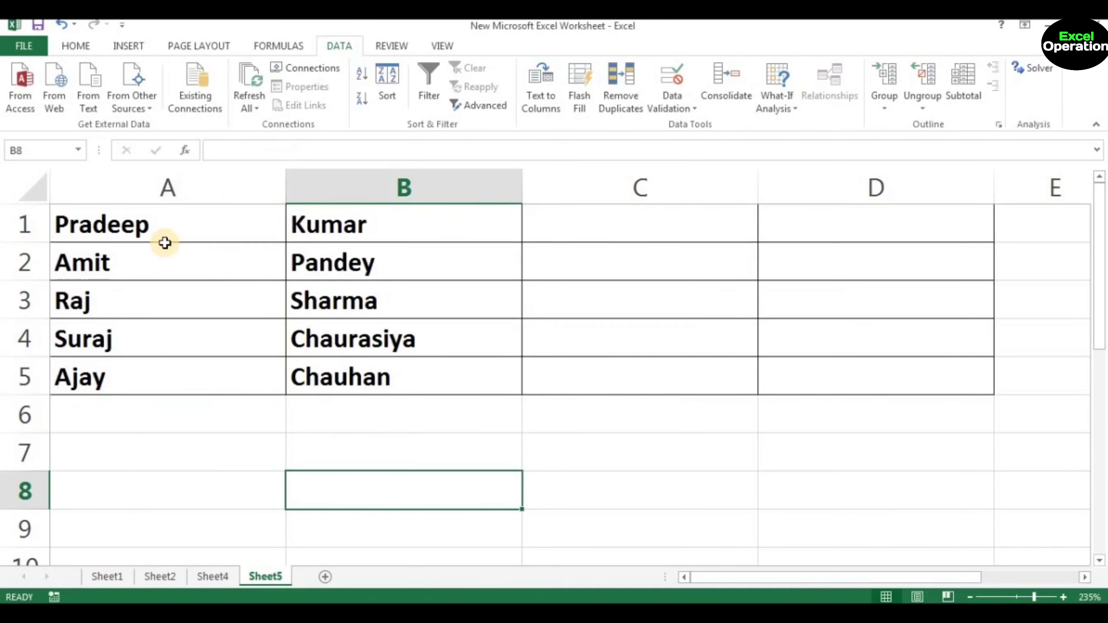
left_click(114, 221)
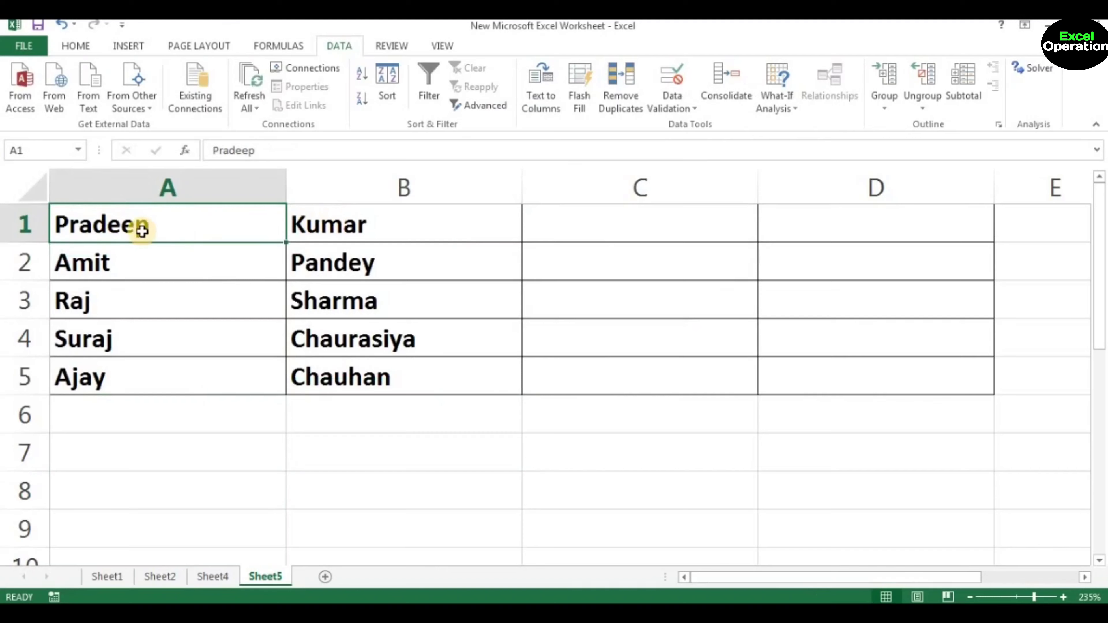
left_click_drag(111, 221, 111, 341)
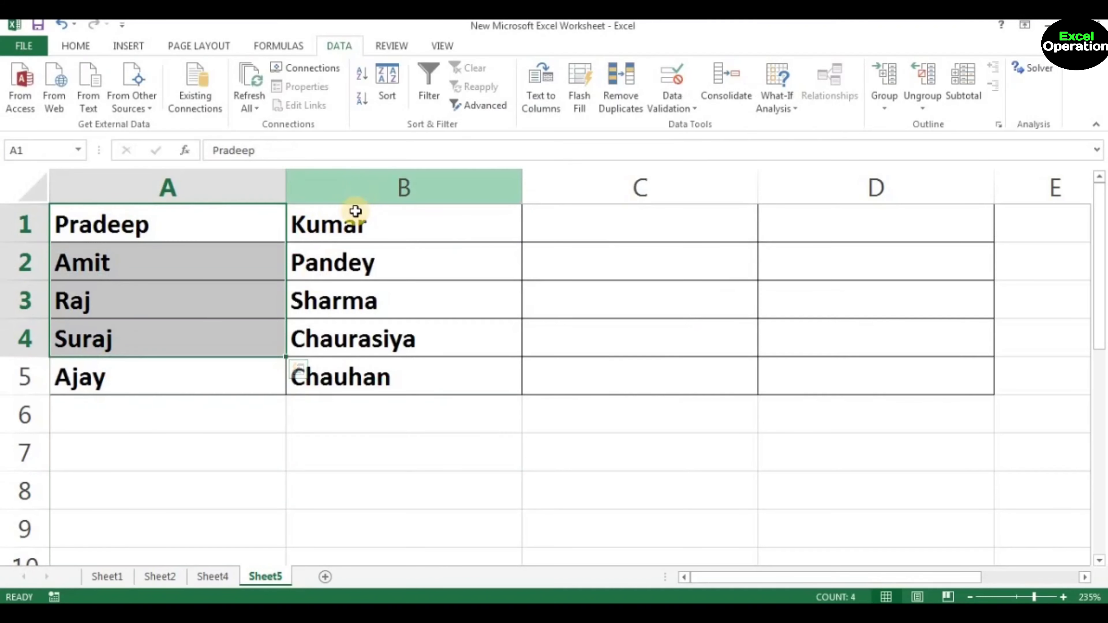
left_click_drag(355, 211, 349, 371)
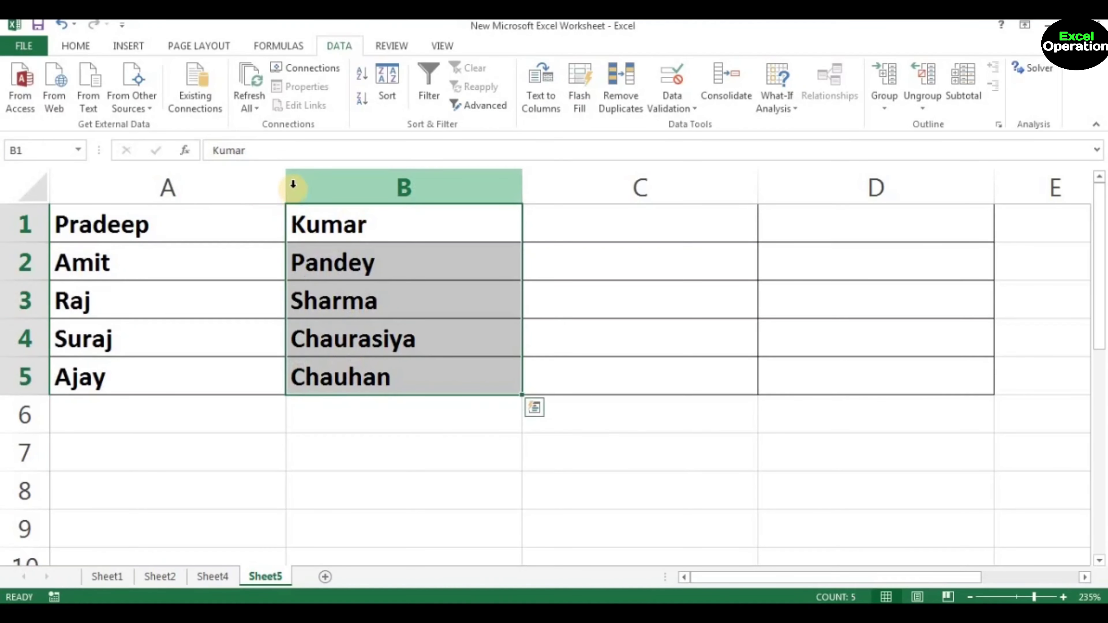
mouse_move(191, 174)
left_mouse_down()
mouse_move(339, 177)
mouse_move(159, 190)
left_mouse_up()
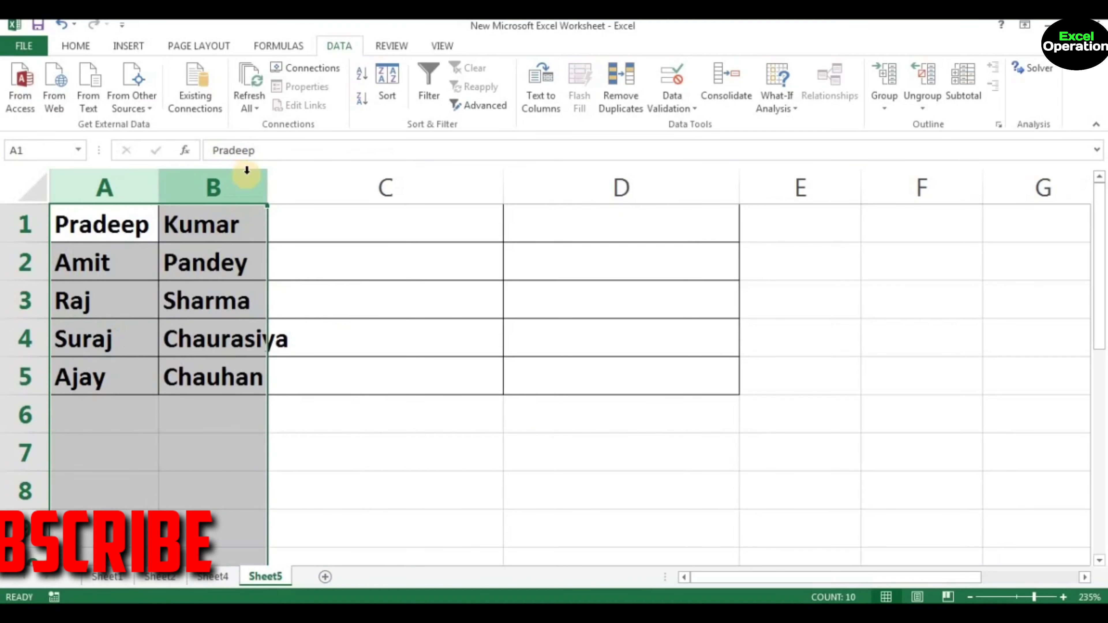
AutoFit columns A and B so names like Chaurasiya show fully, then select C1.
double_click(267, 179)
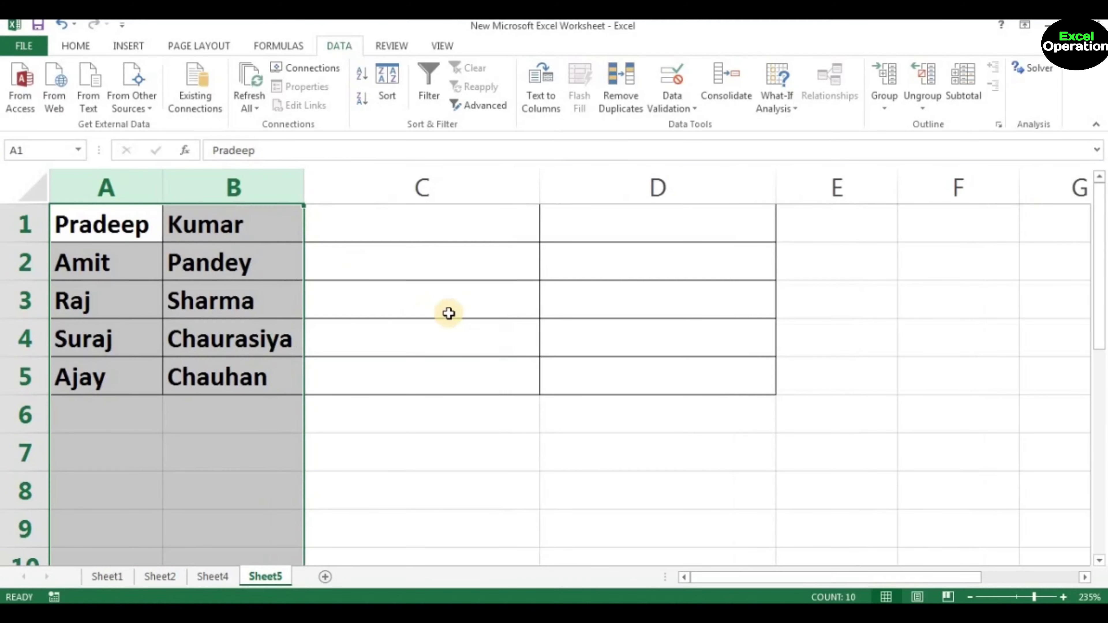
left_click(468, 308)
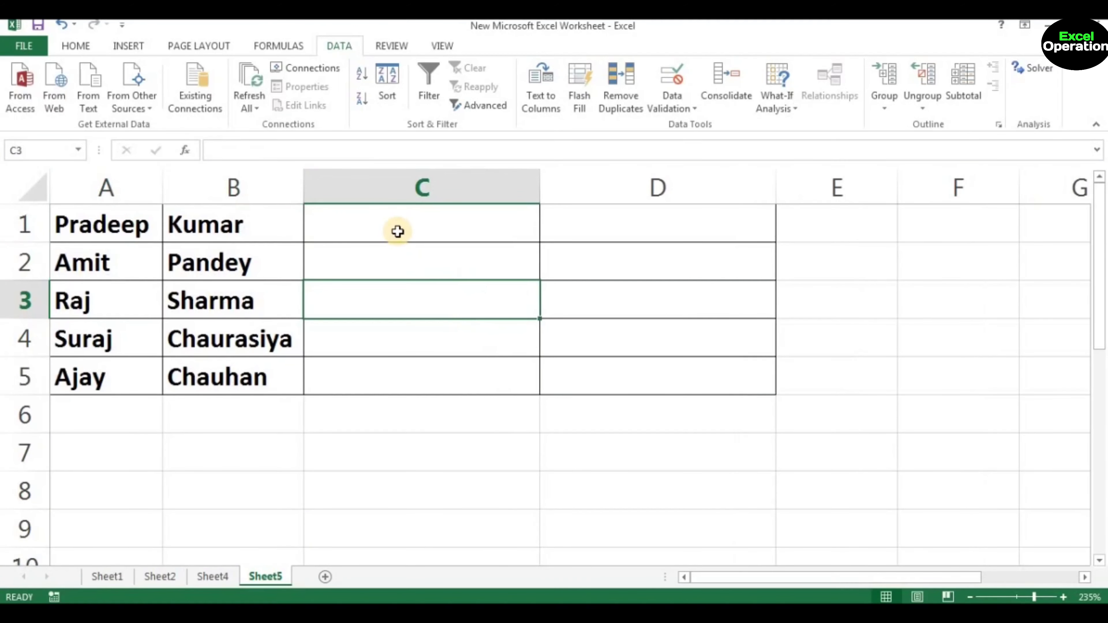
left_click(389, 223)
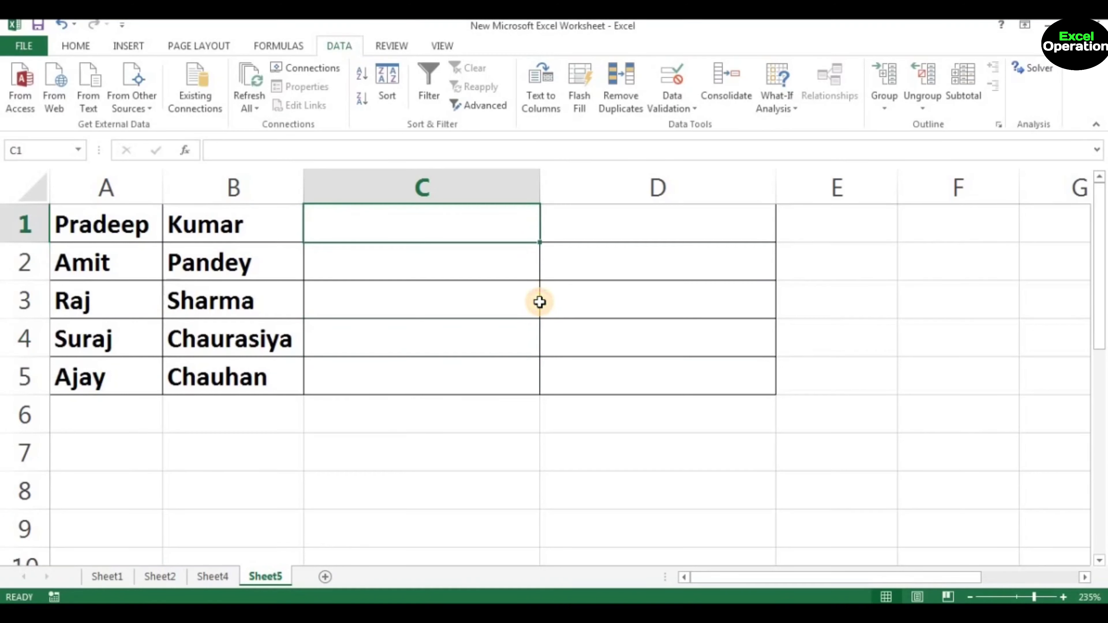
Enter =A1&" "&B1 in C1 to join the first and last name.
type("=")
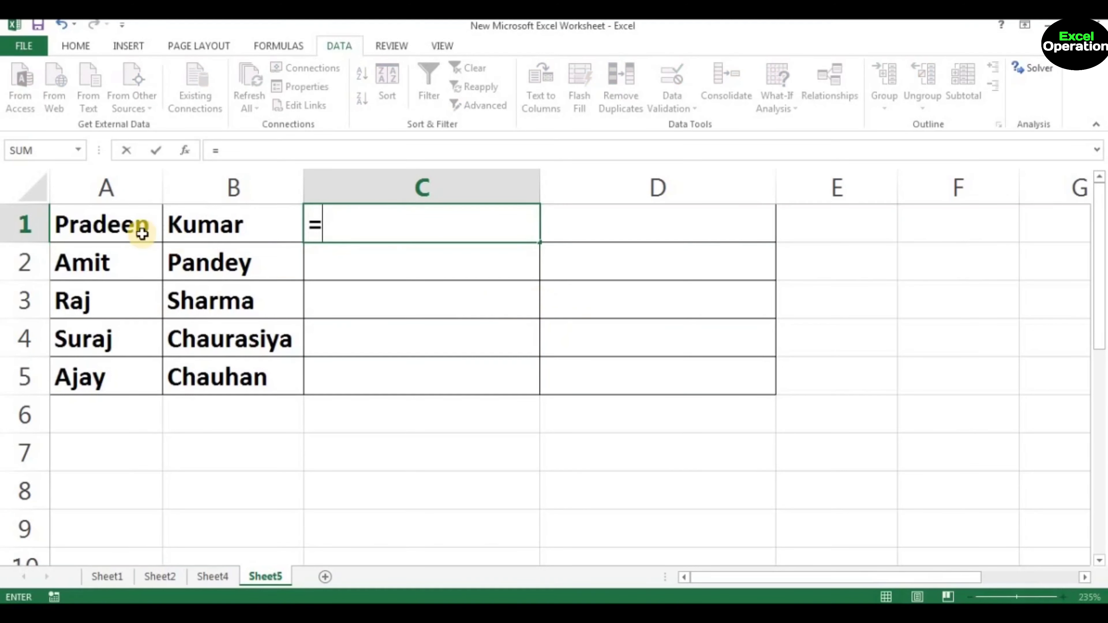
left_click(120, 223)
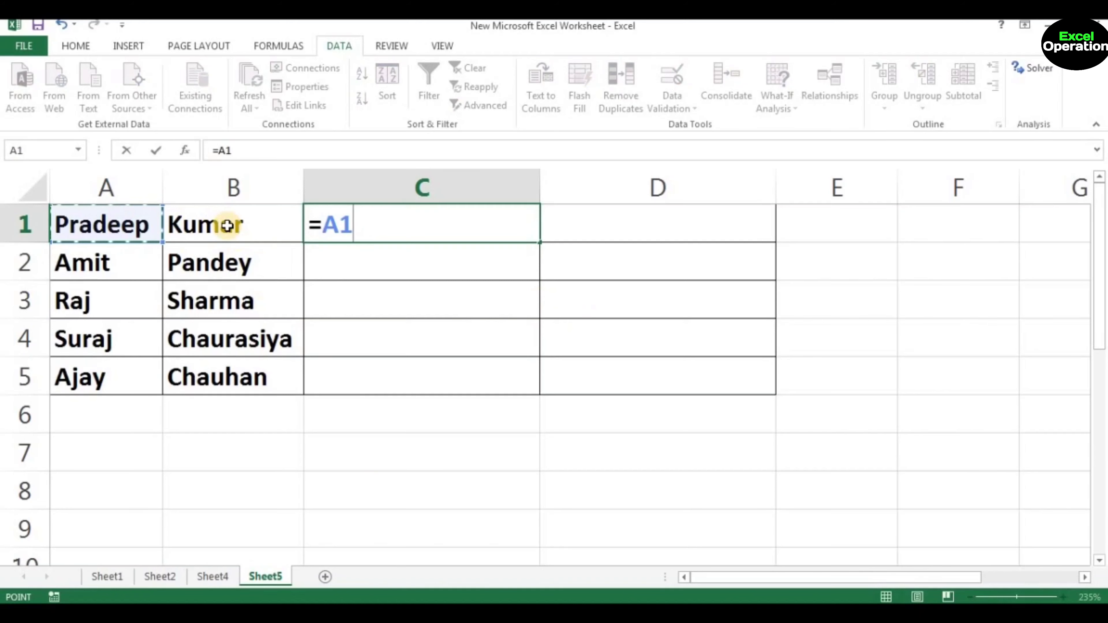
left_click(227, 226)
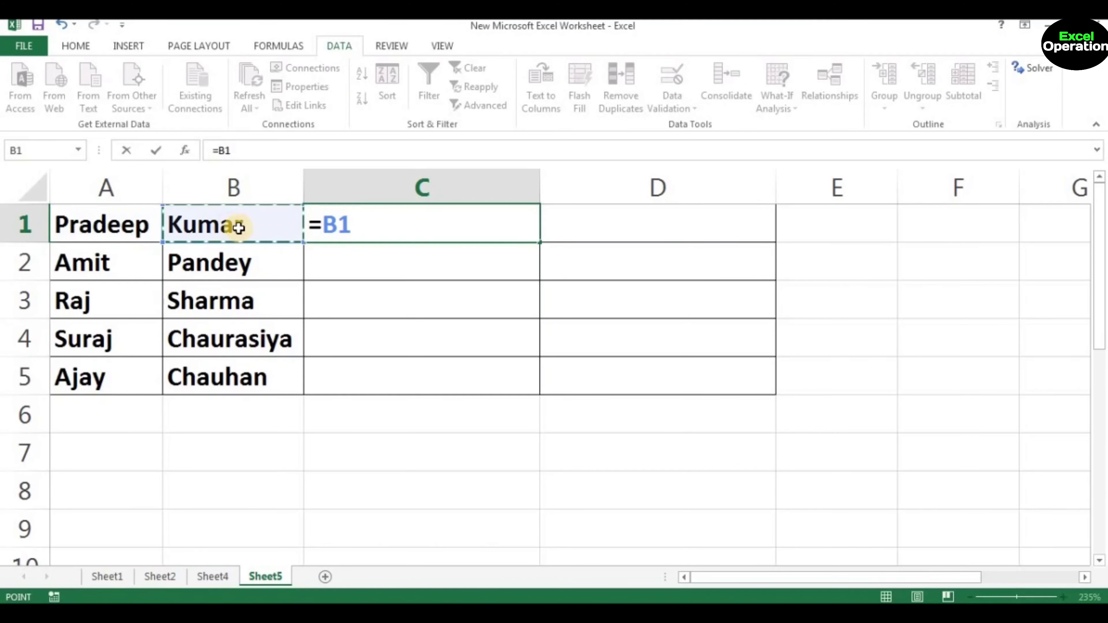
left_click(141, 225)
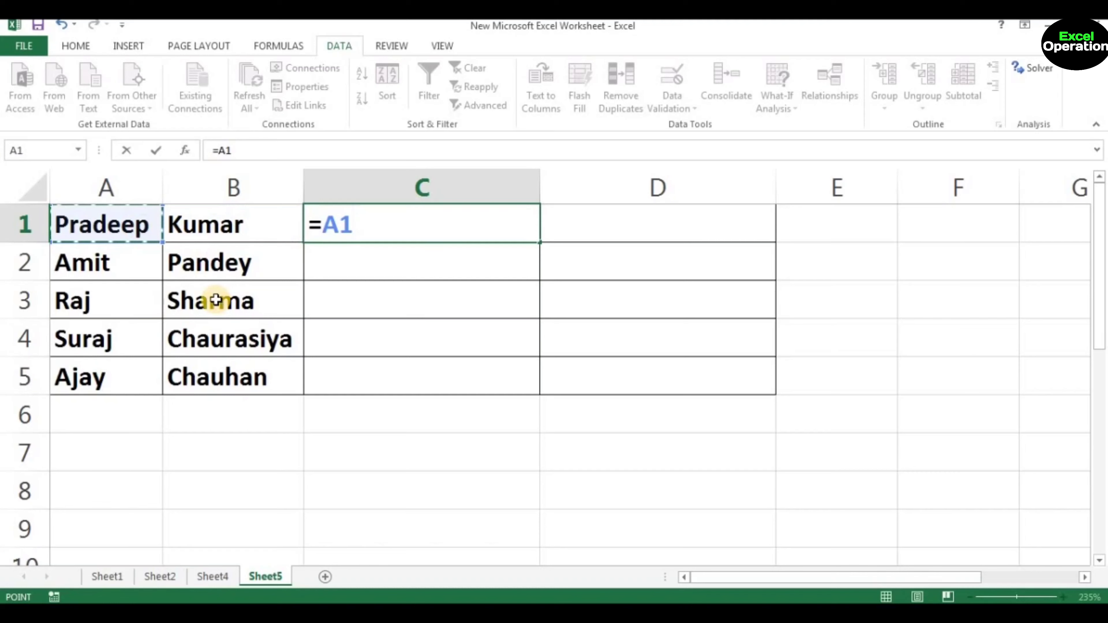
type("&")
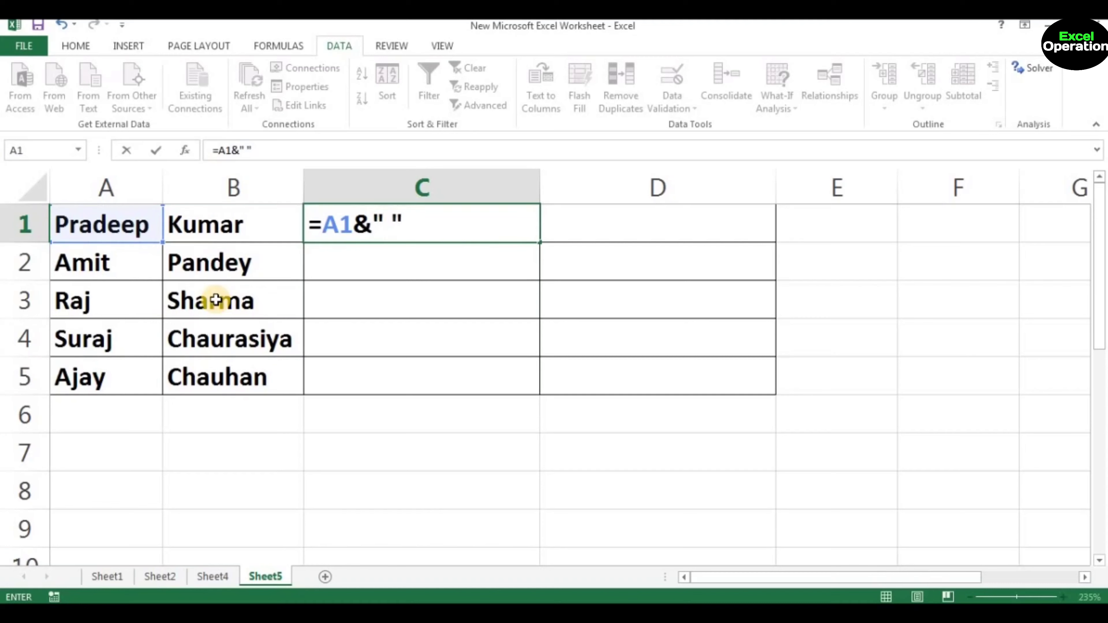
type("&")
left_click(218, 226)
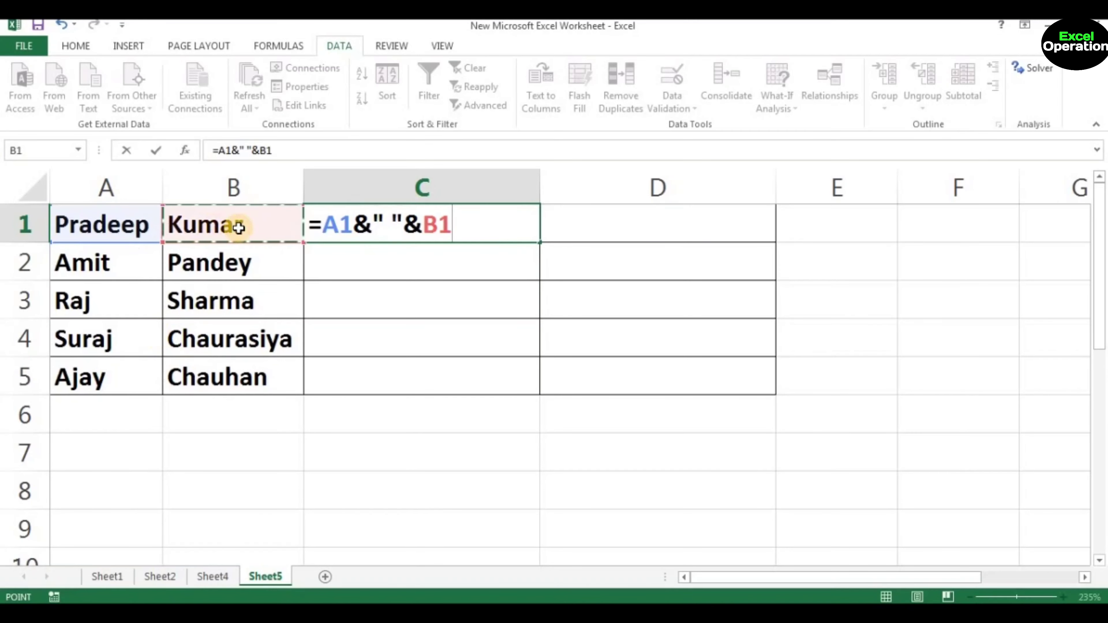
key("Return")
Fill the C1 formula down through C5 with Ctrl+D.
key("Up")
key("shift+Down")
key("shift+Down")
key("shift+Down")
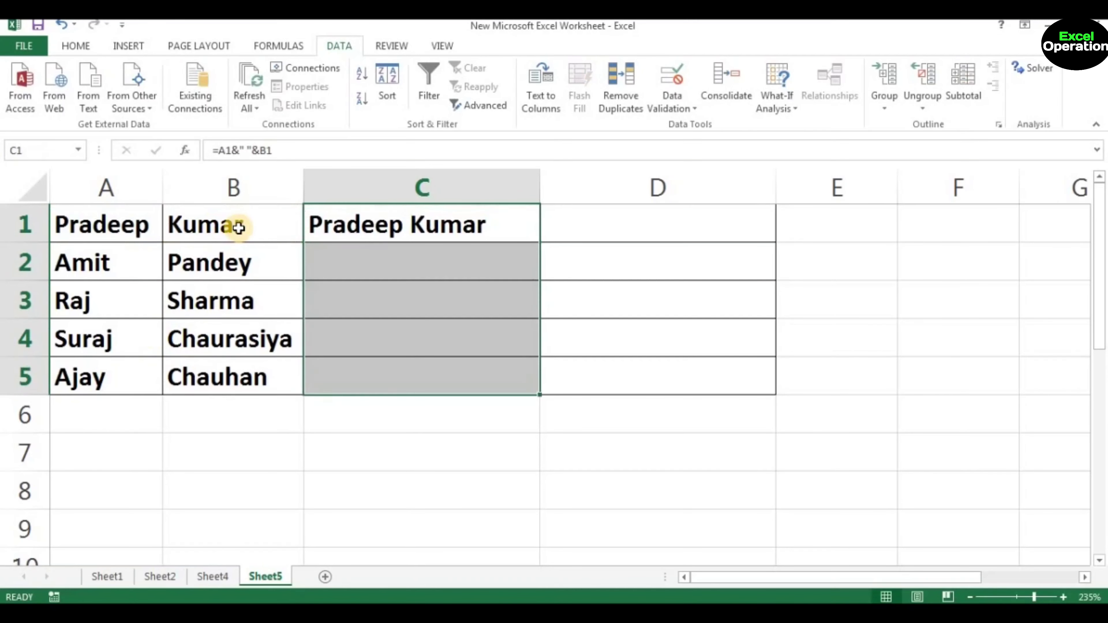
key("ctrl+d")
key("Up")
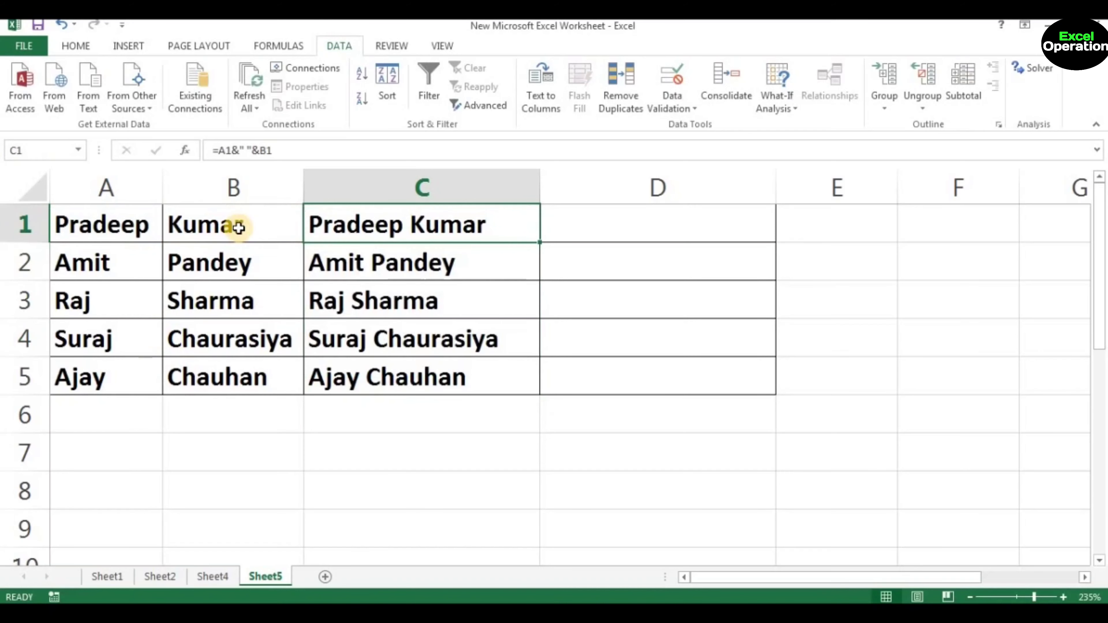
key("Home")
key("Right")
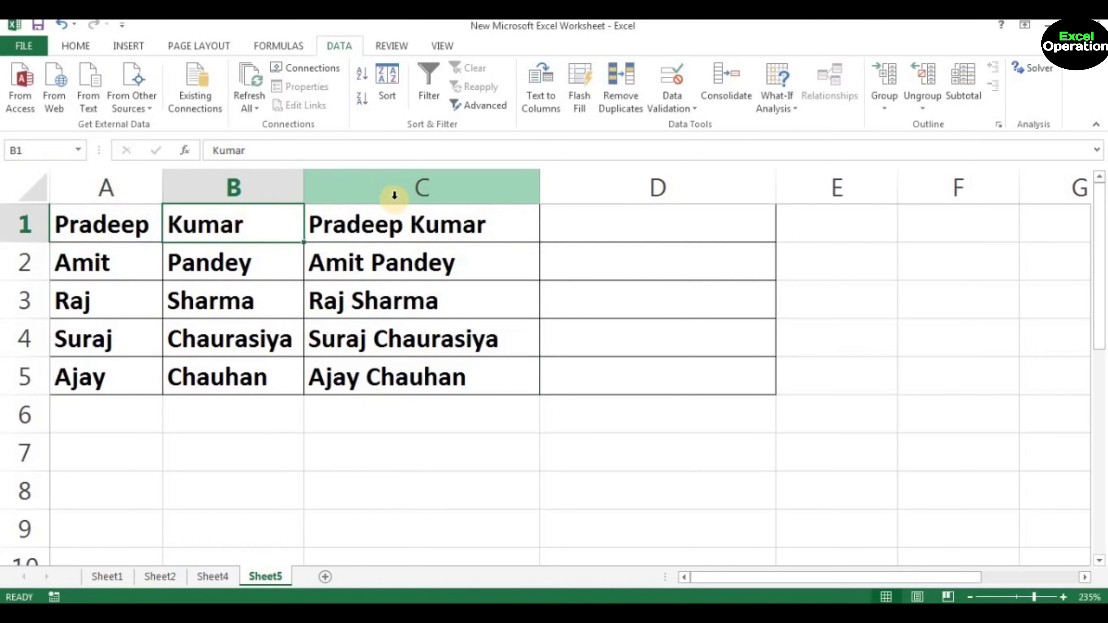
left_click(395, 187)
left_click(688, 312)
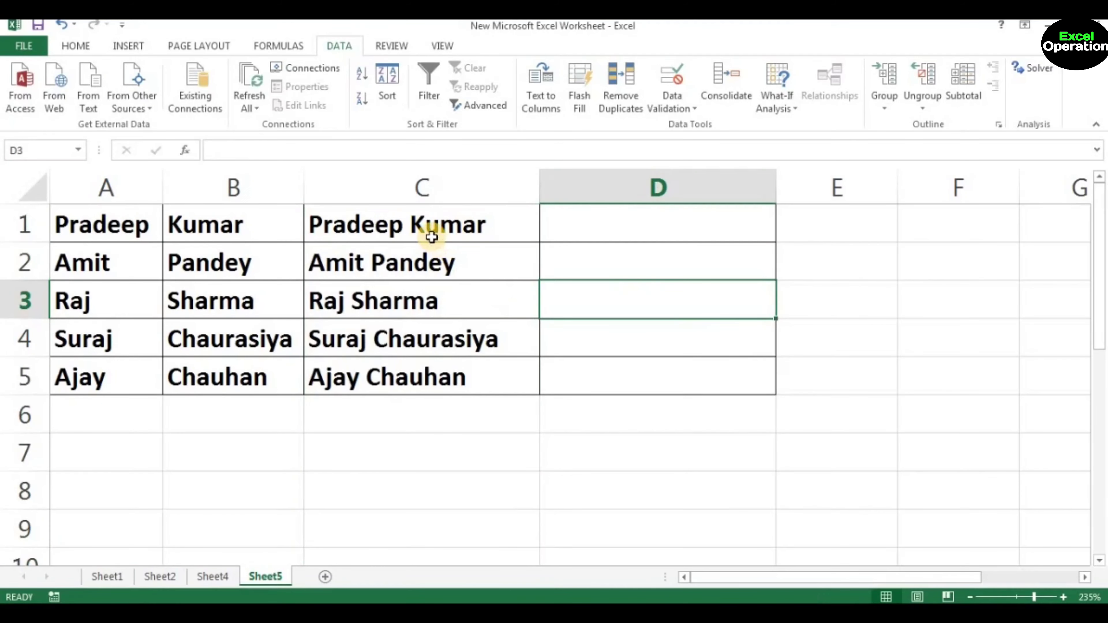
Edit C1's formula to =B1&" "&A1 so the surname comes first.
left_click(417, 226)
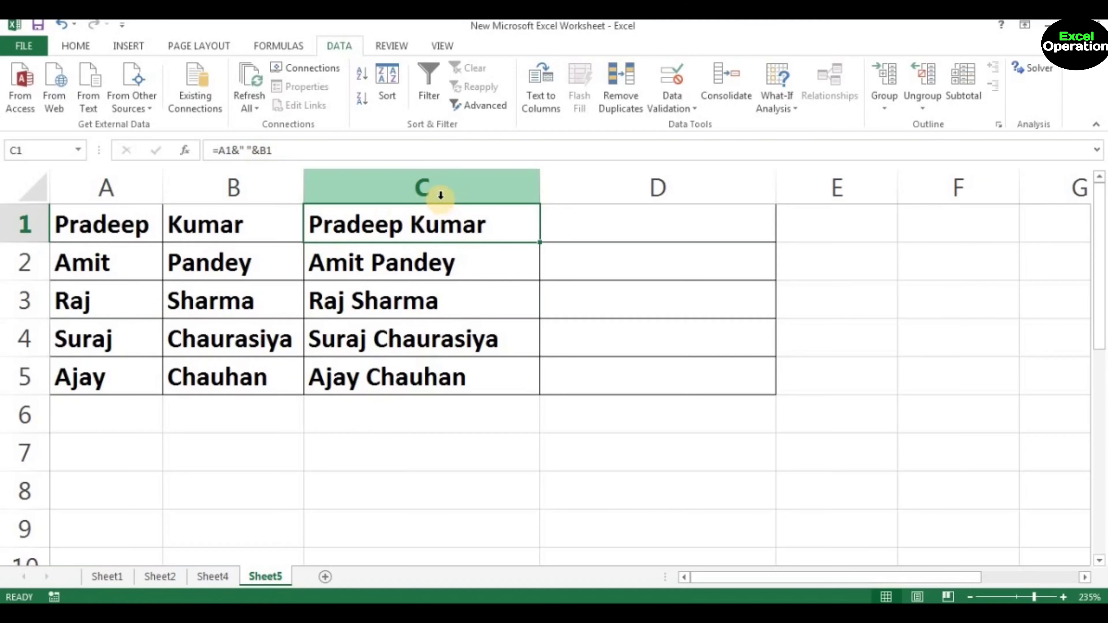
key("F2")
left_click(339, 223)
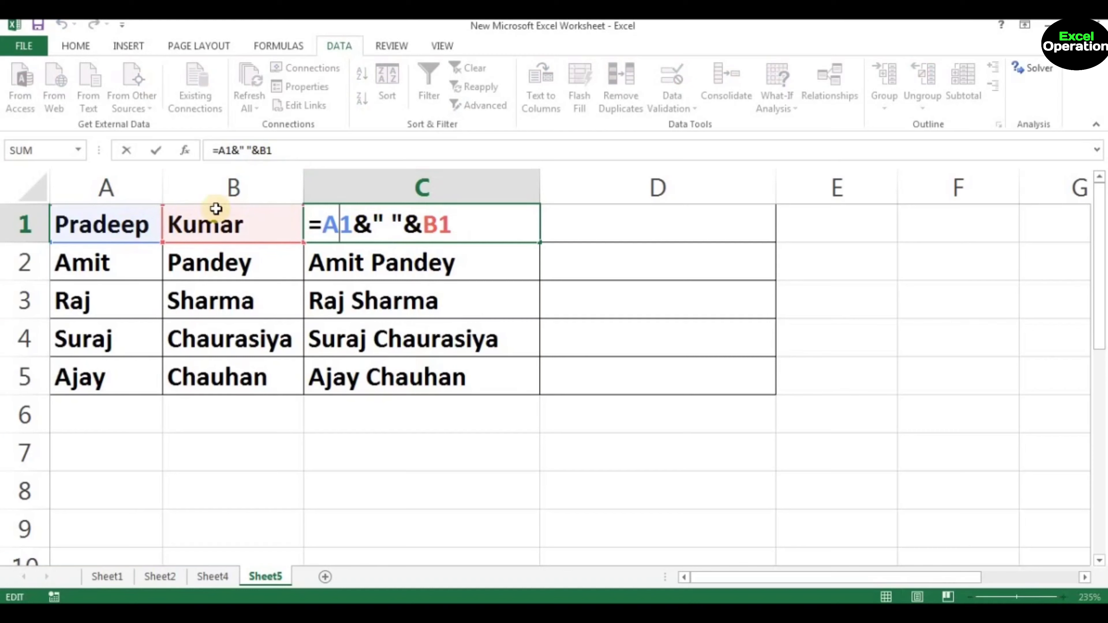
key("BackSpace")
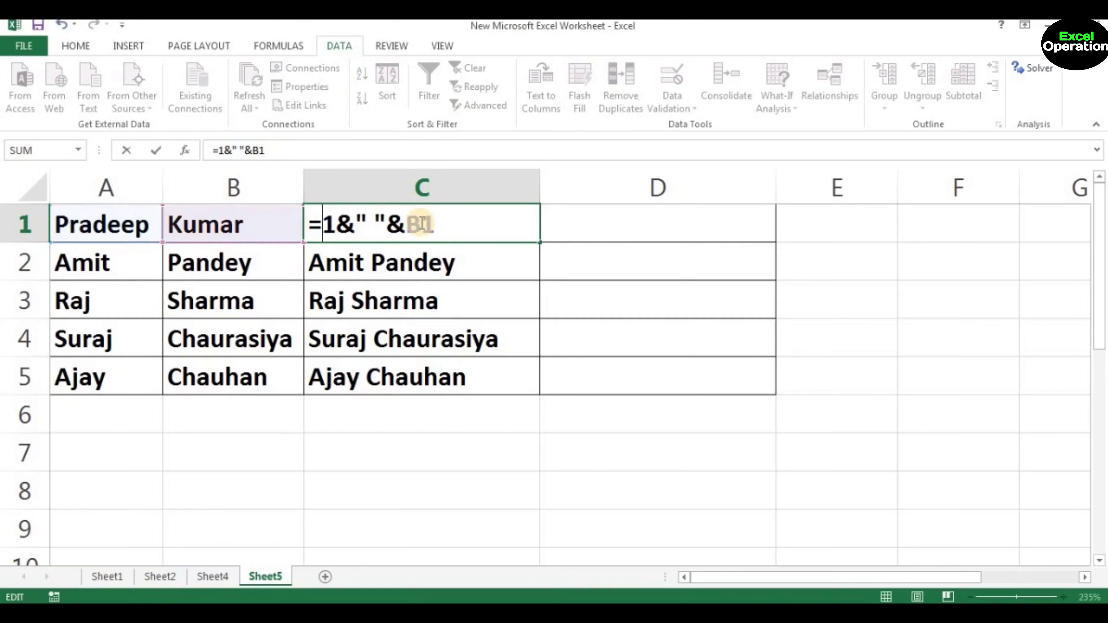
type("b")
key("Right")
key("Right")
key("Right")
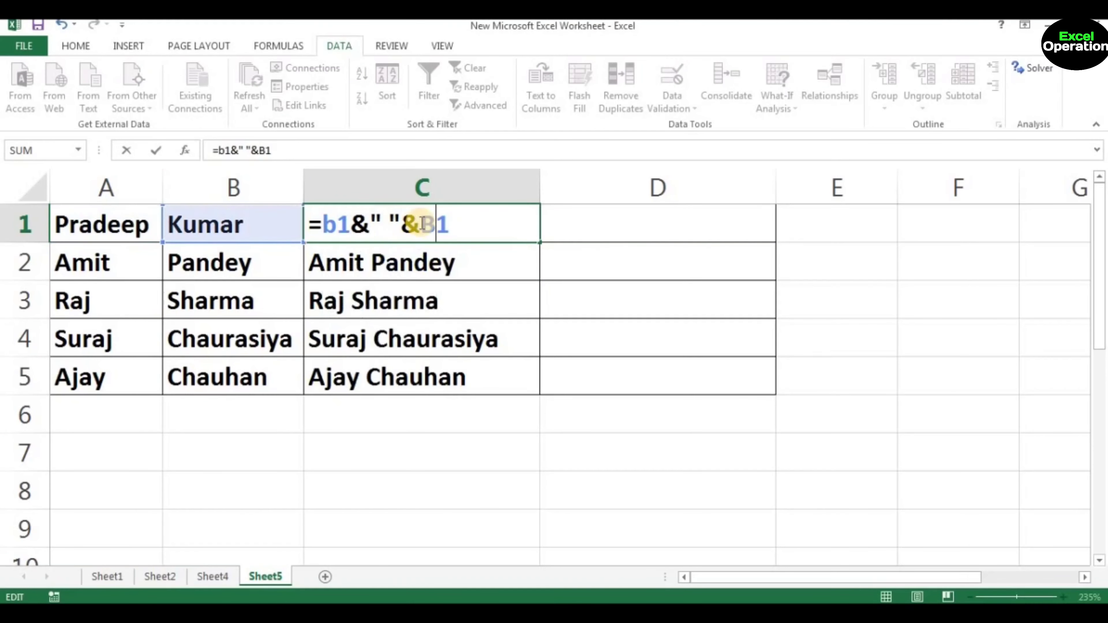
key("BackSpace")
type("a")
key("Return")
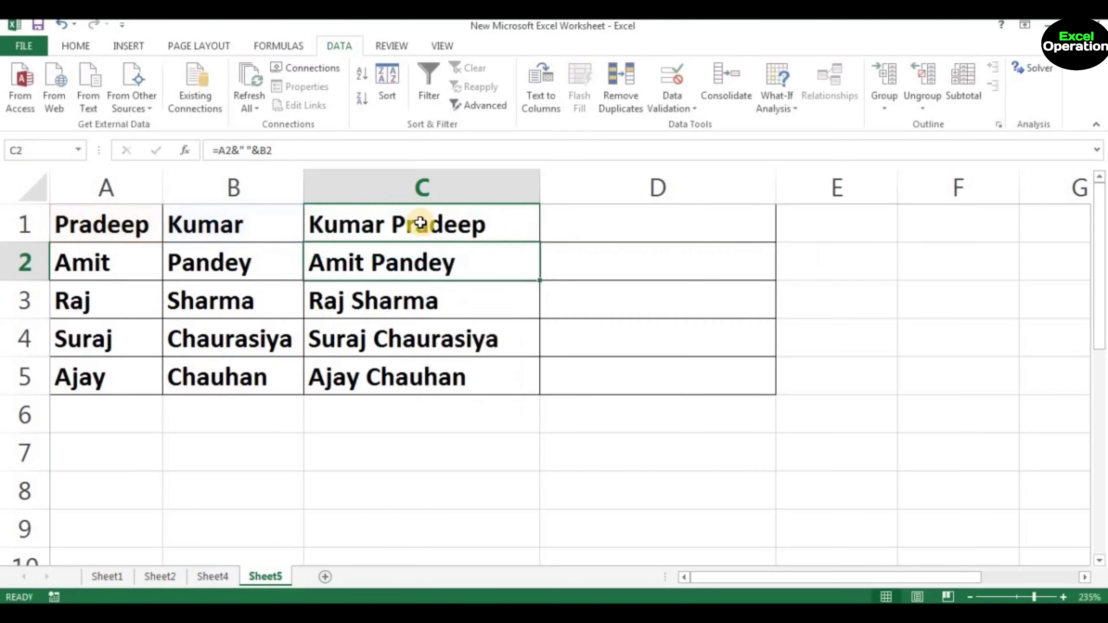
Copy the reversed formula down through C5.
key("Up")
key("shift+Down")
key("shift+Down")
key("shift+Down")
key("shift+Down")
key("ctrl+d")
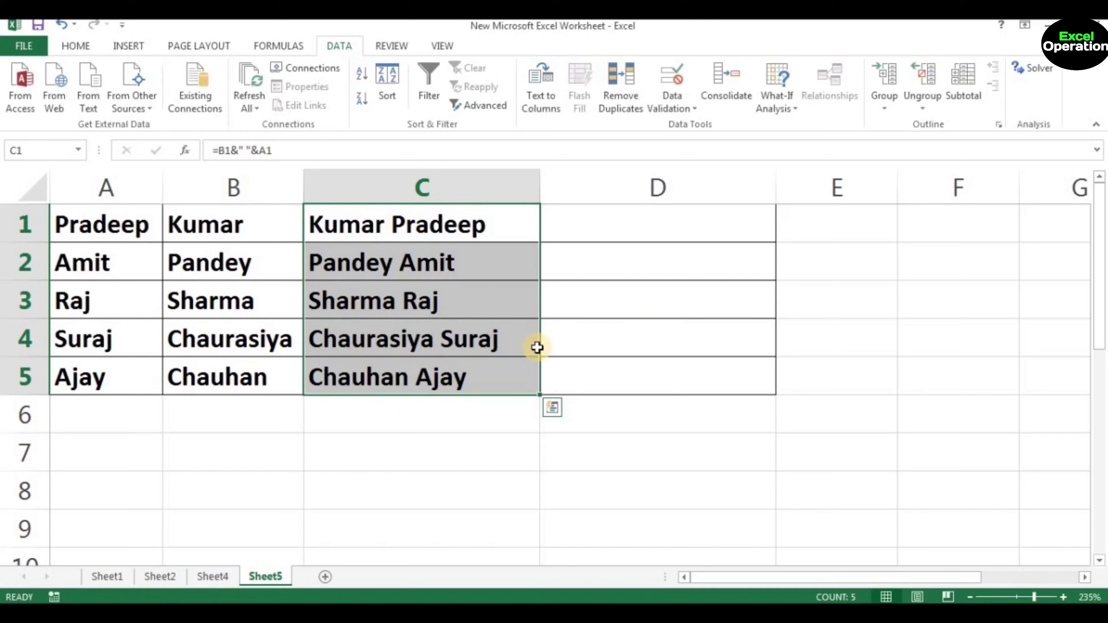
key("Right")
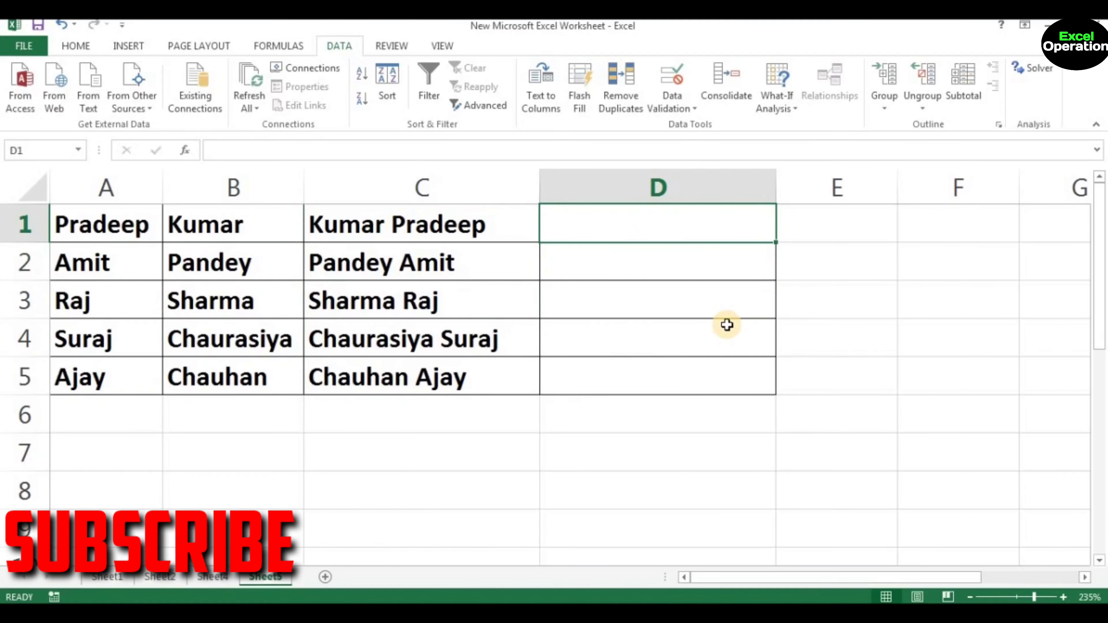
Enter =CONCATENATE(A1," ",B1) in D1.
type("=con")
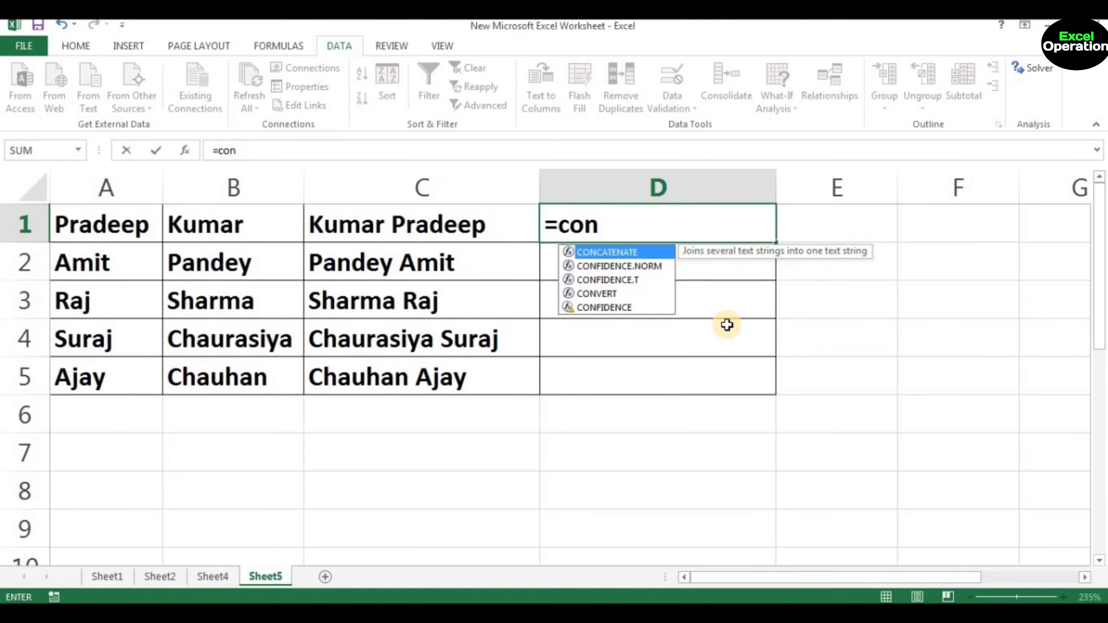
key("Tab")
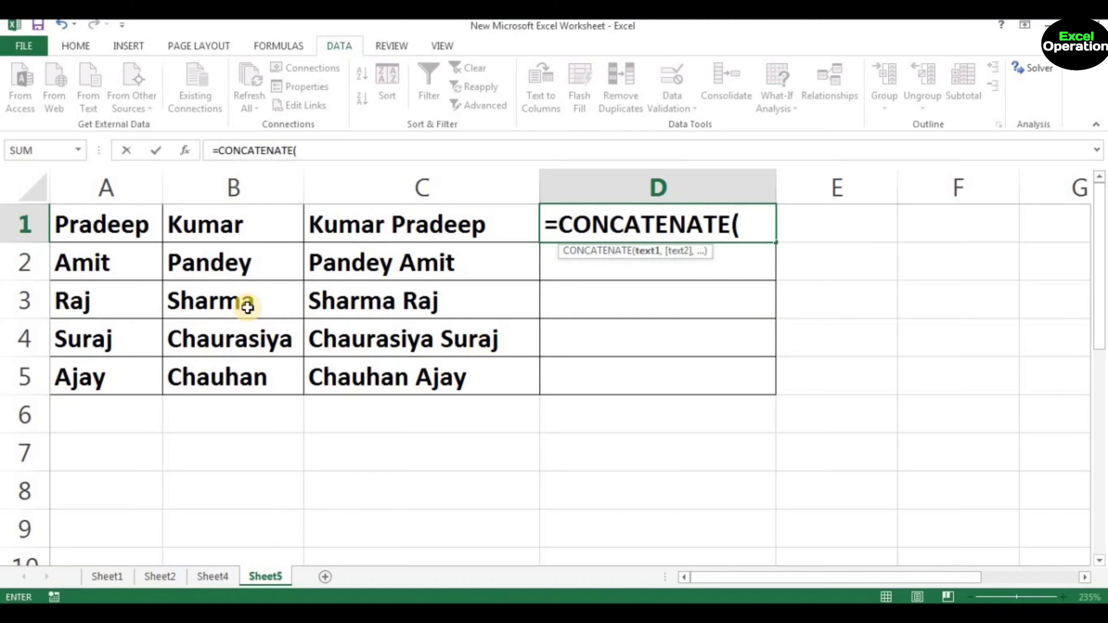
left_click(97, 227)
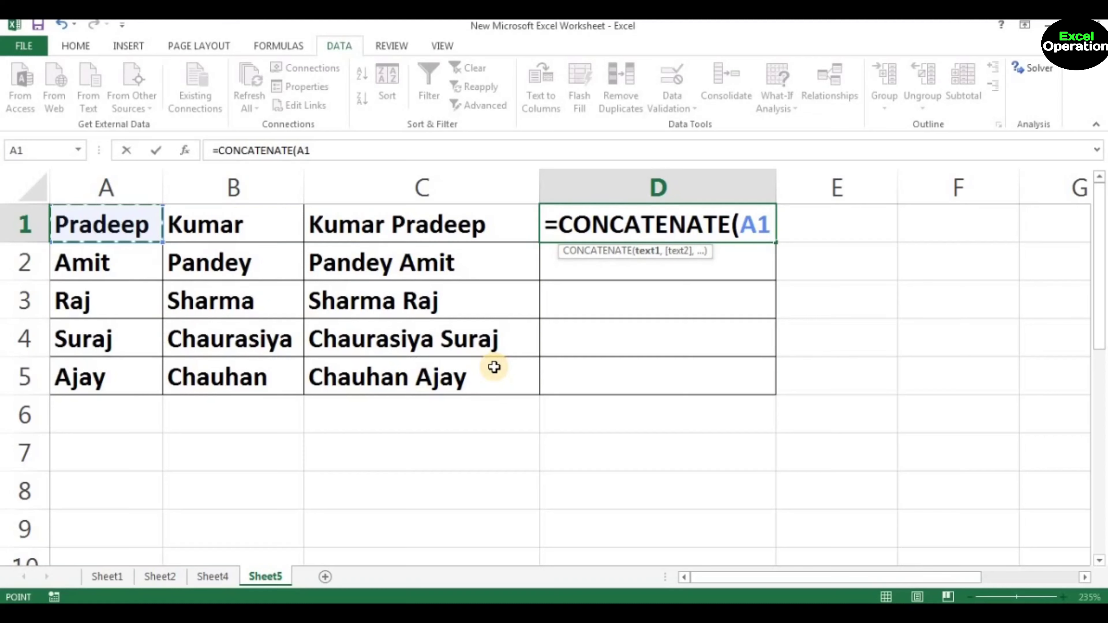
type(",")
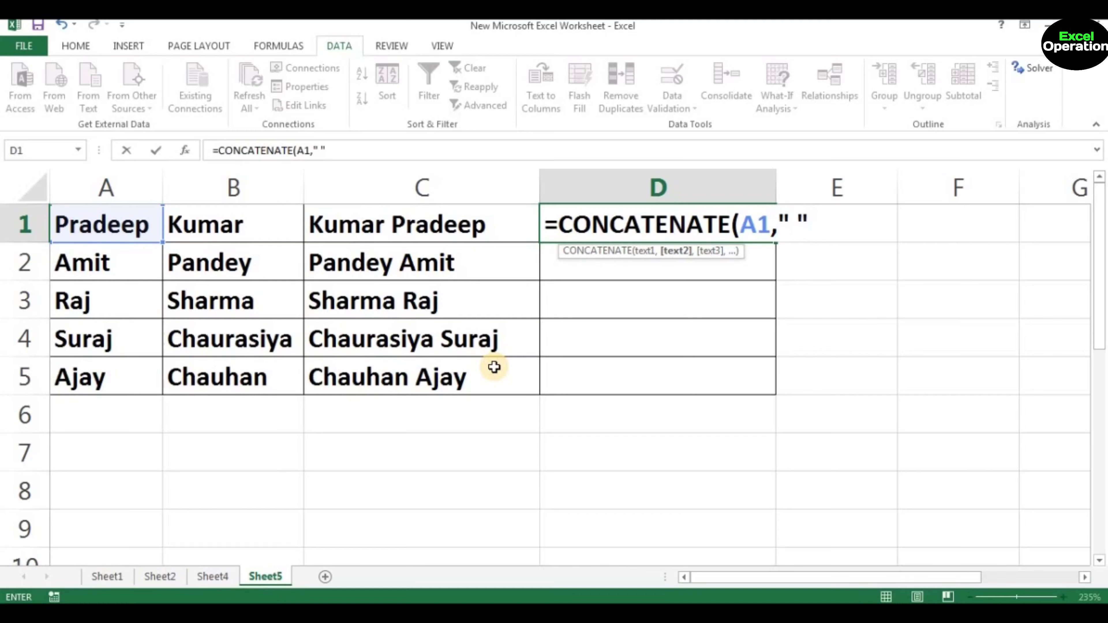
type(",")
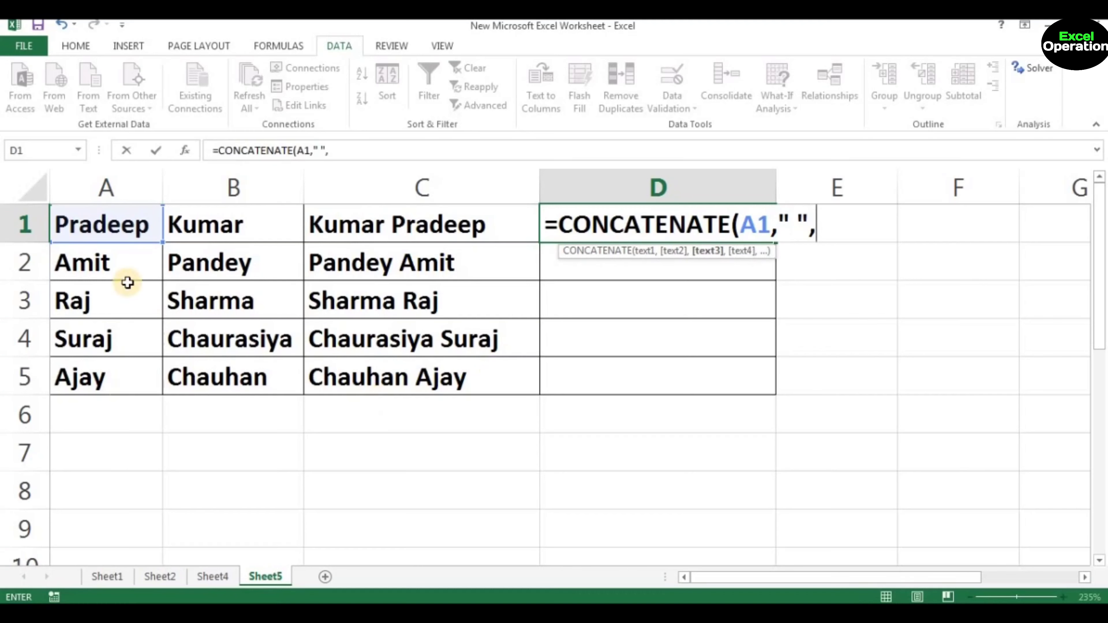
left_click(200, 222)
type(")")
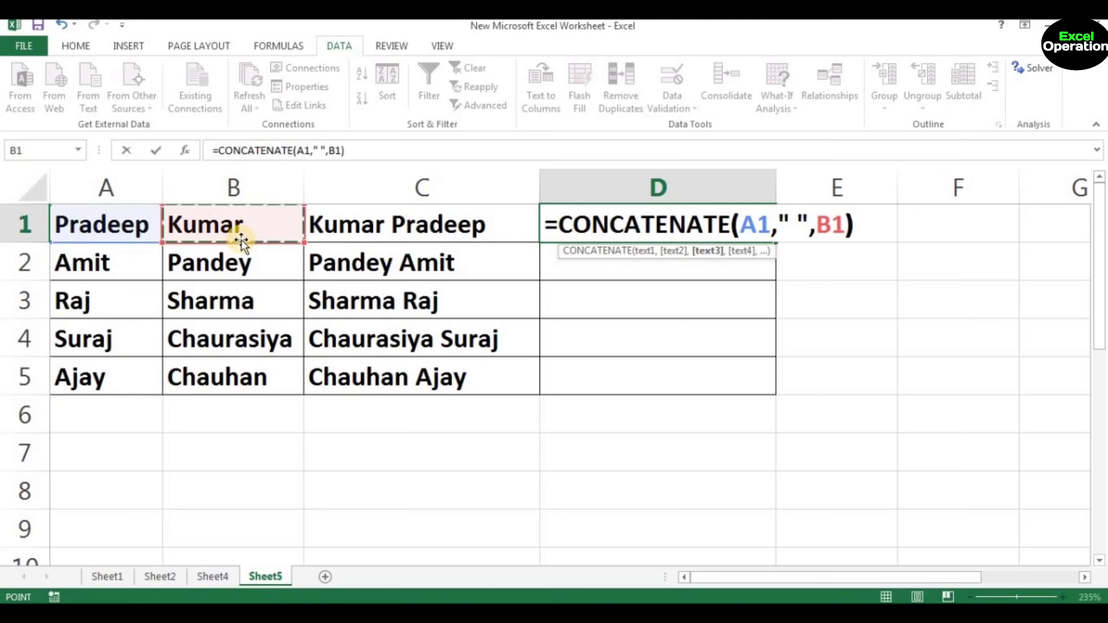
key("Return")
Fill the CONCATENATE formula down through D5 with Ctrl+D.
key("Up")
key("shift+Down")
key("shift+Down")
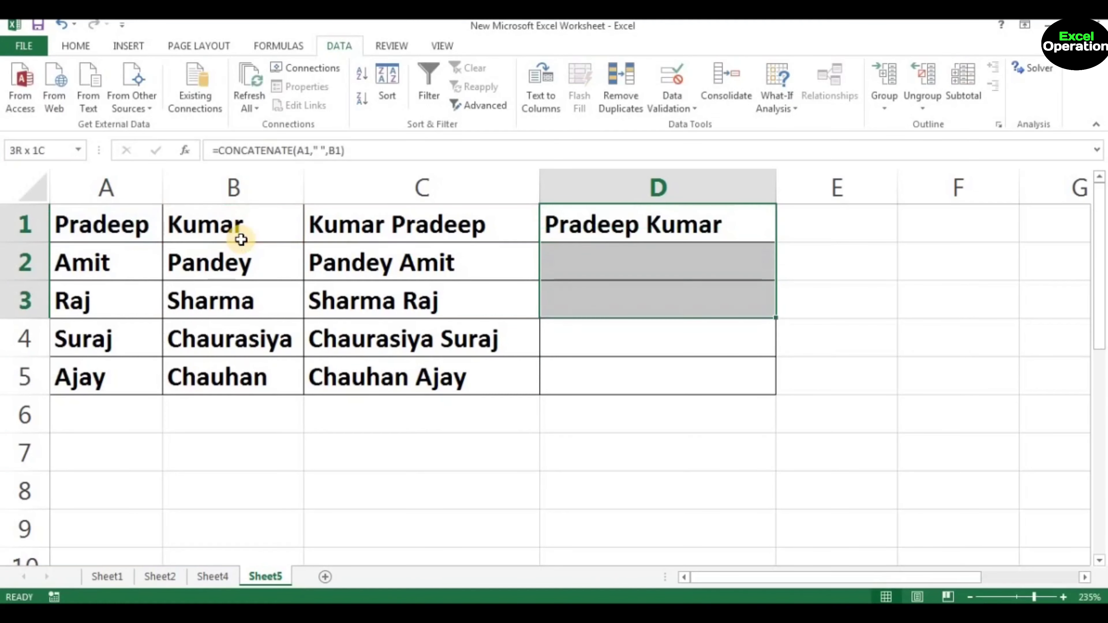
key("shift+Down")
key("shift+Down")
key("ctrl+d")
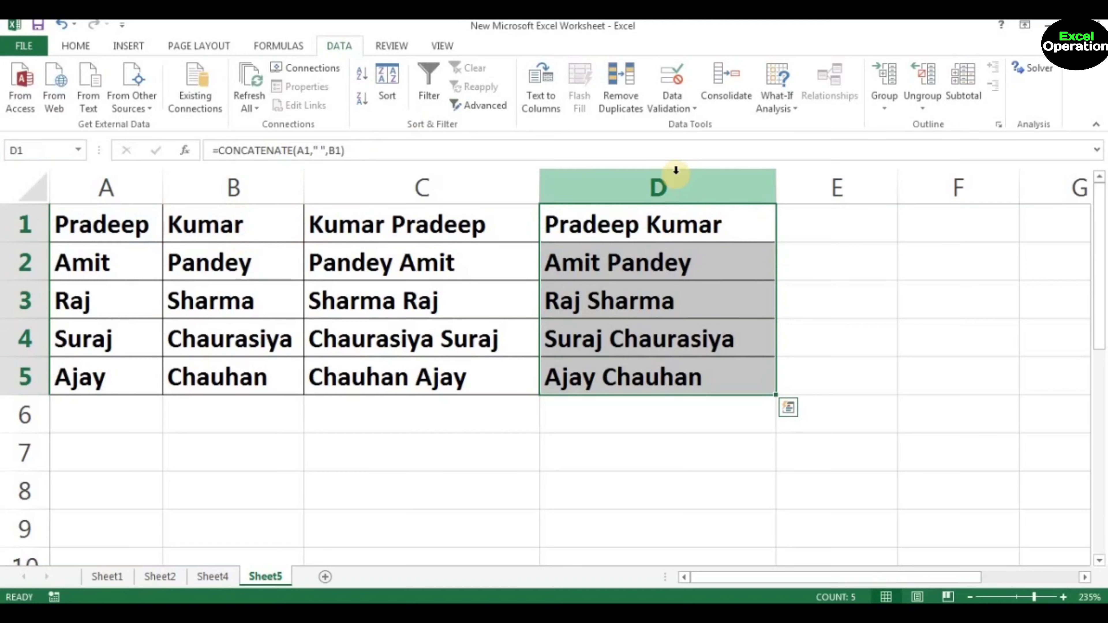
left_click(667, 183)
left_click(623, 226)
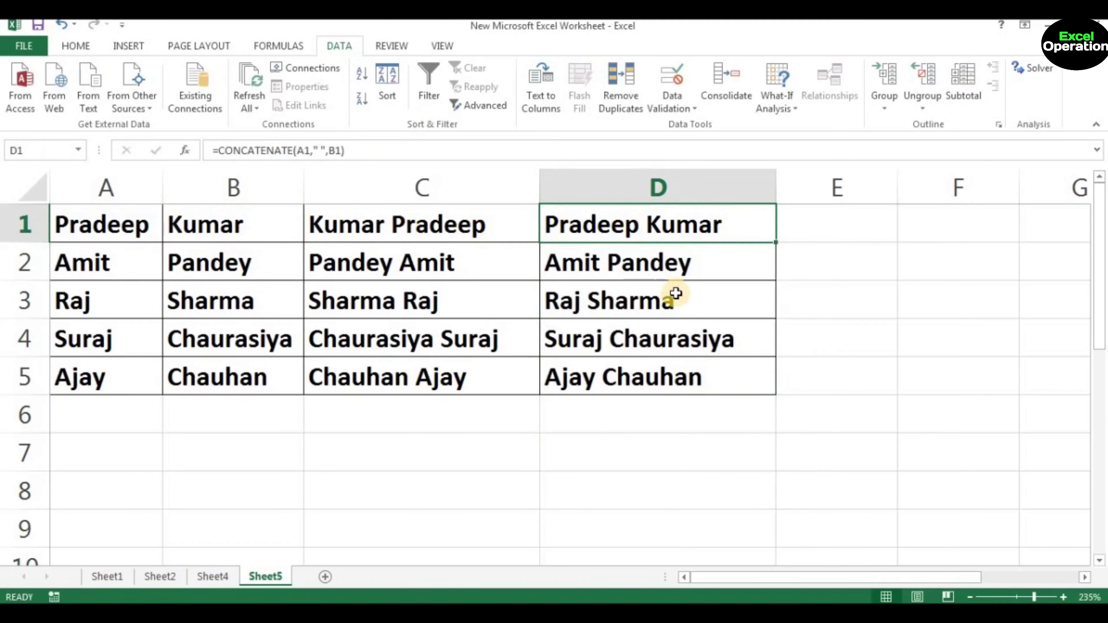
Edit D1 to =CONCATENATE(B1," ",A1) so the surname comes first.
key("F2")
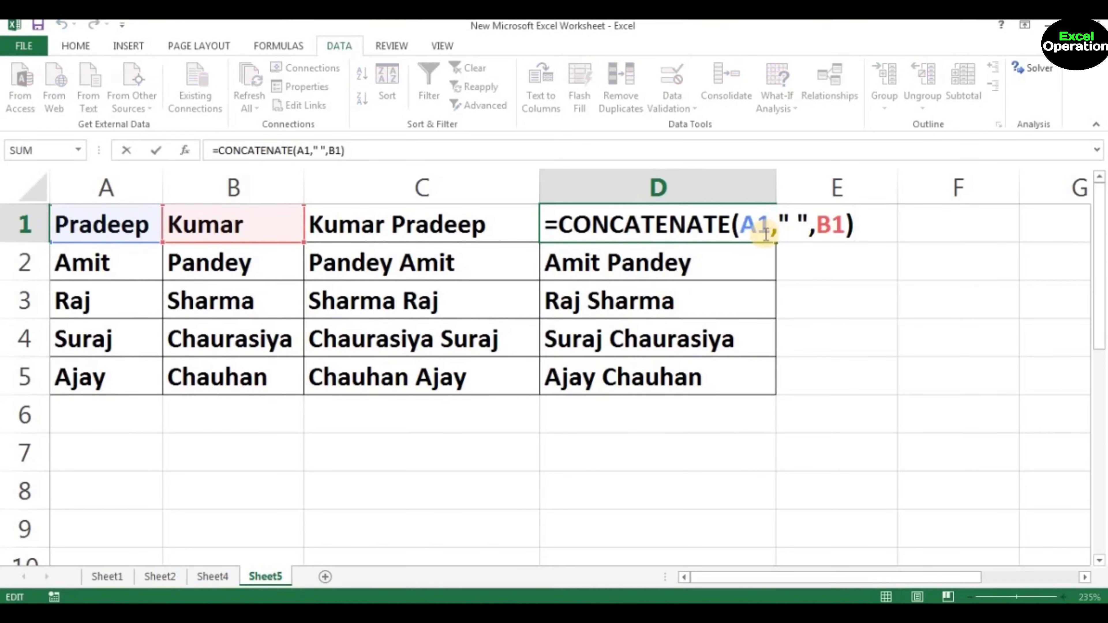
left_click(756, 229)
key("BackSpace")
type("b")
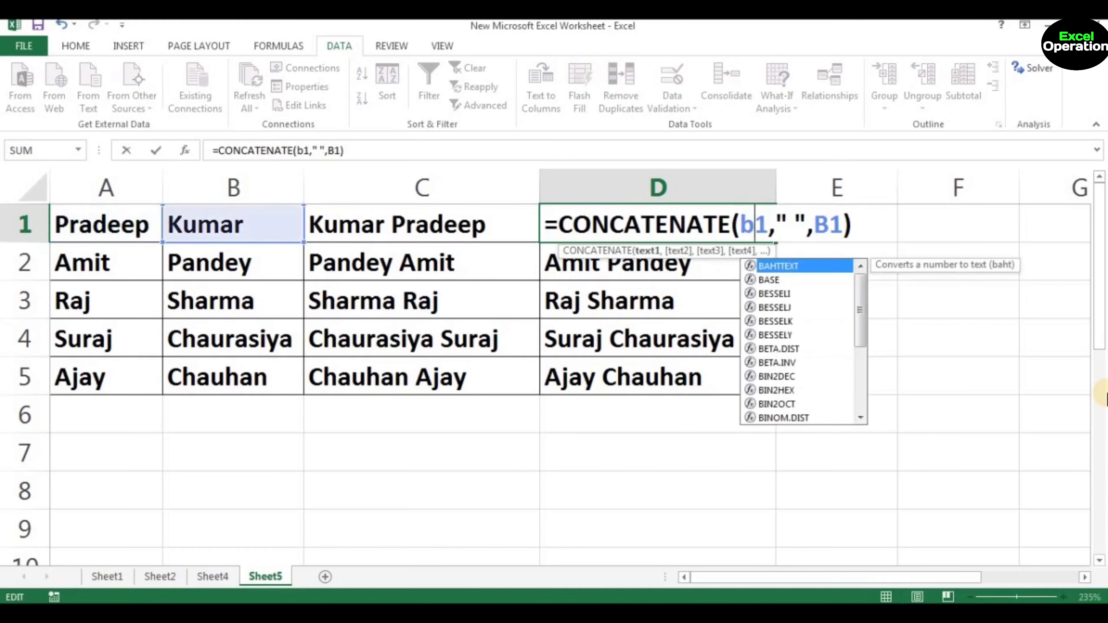
key("Right")
key("Right")
key("Right")
key("Right")
key("Right")
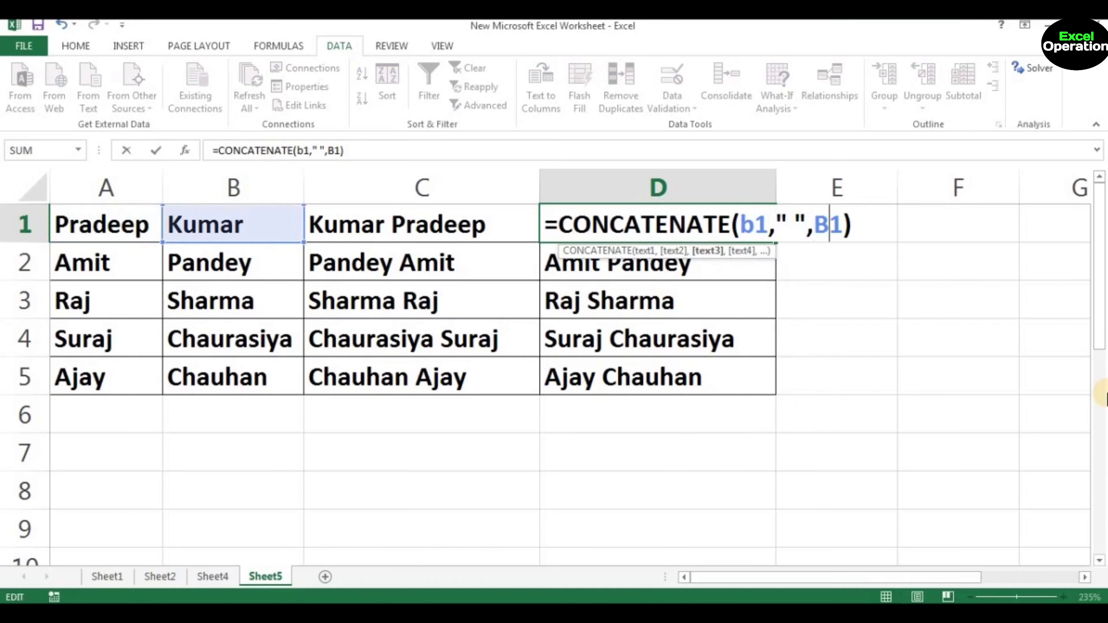
key("BackSpace")
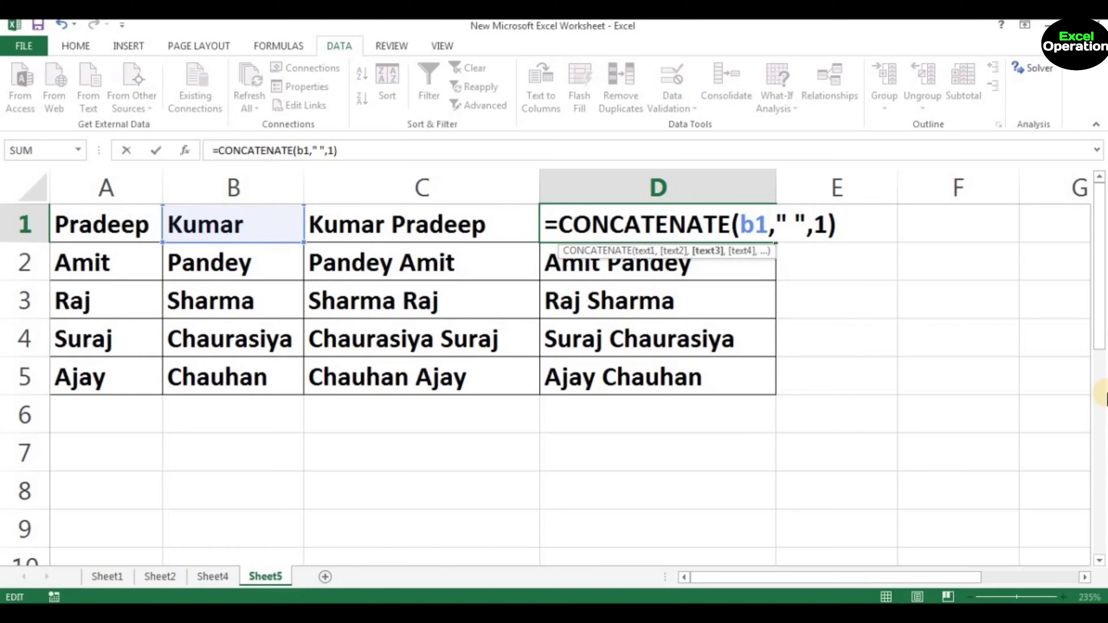
type("a")
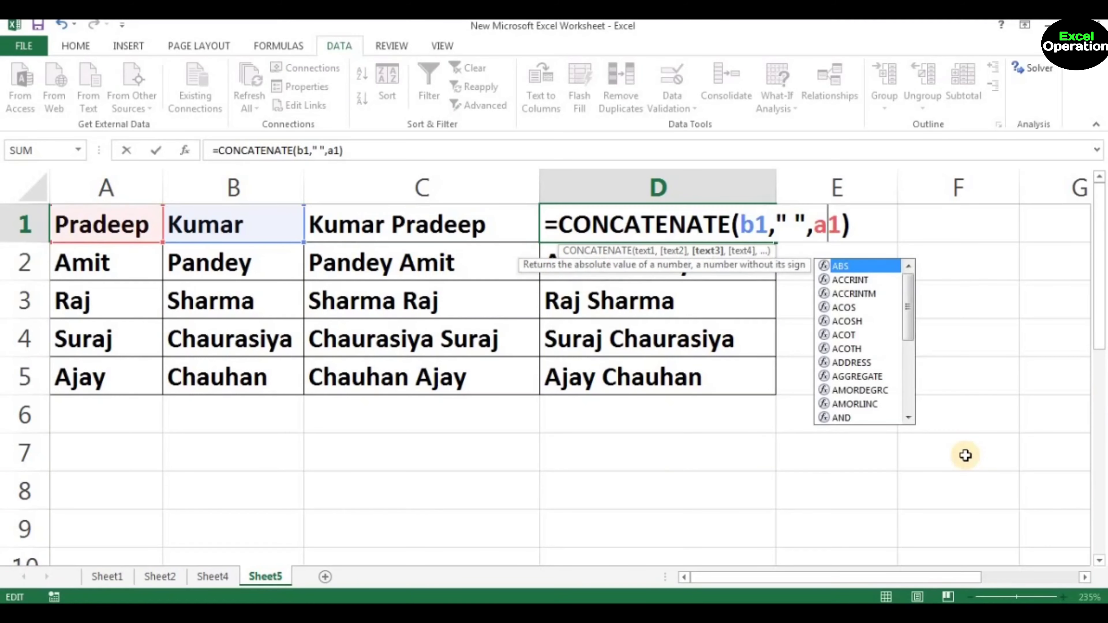
key("Return")
Extend the swapped formula to D5 and review the surname-first results.
key("Up")
key("shift+Down")
key("shift+Down")
key("shift+Down")
key("shift+Down")
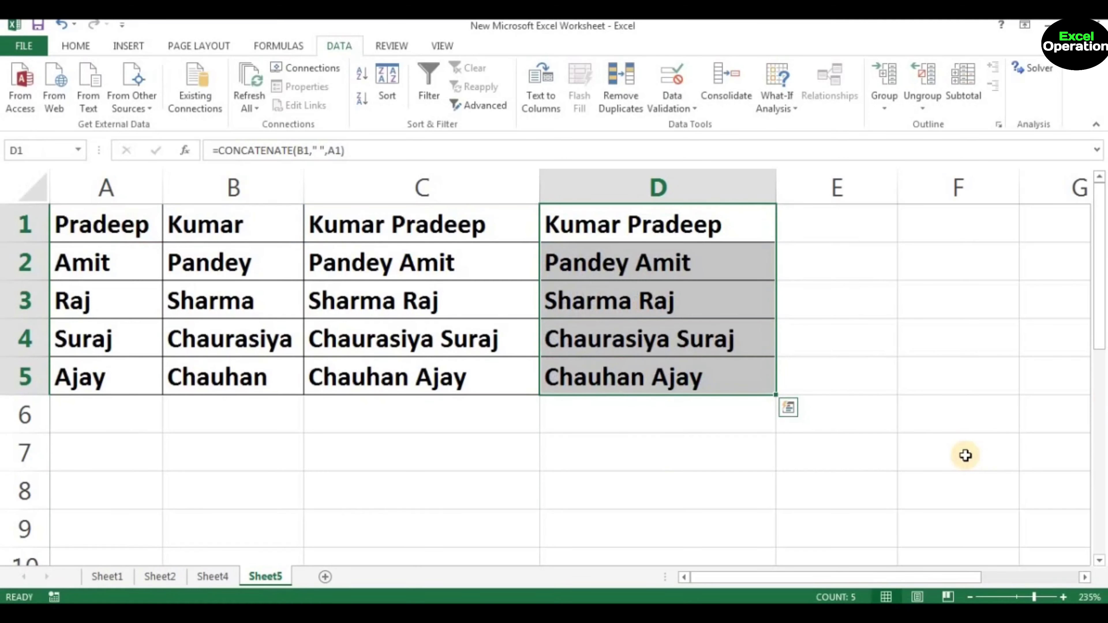
key("Down")
key("Up")
key("Down")
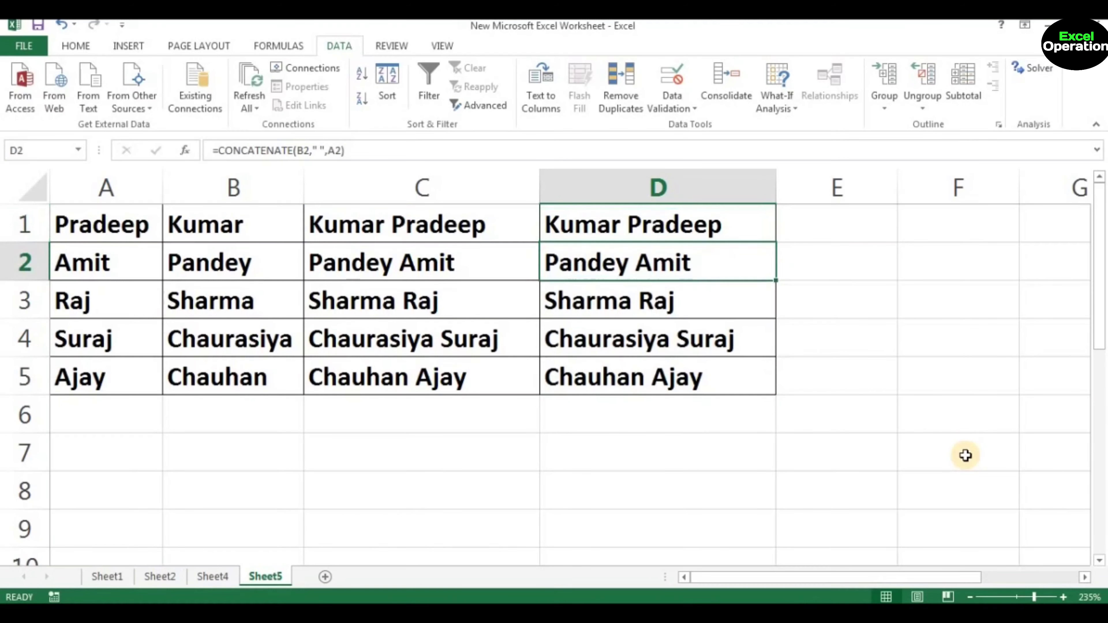
key("Down")
left_click(963, 370)
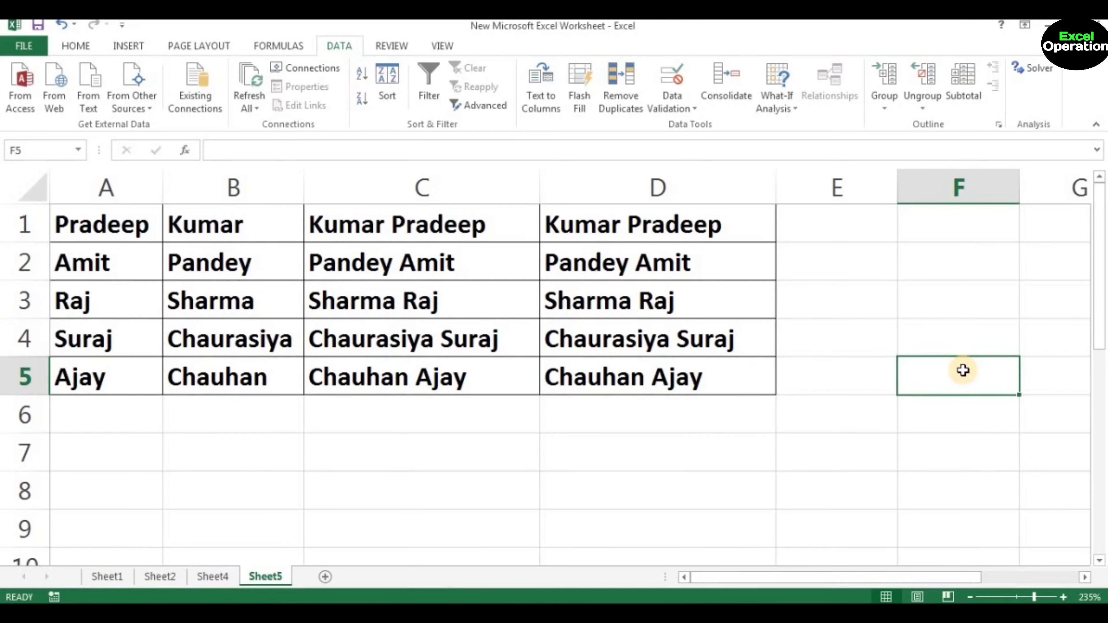